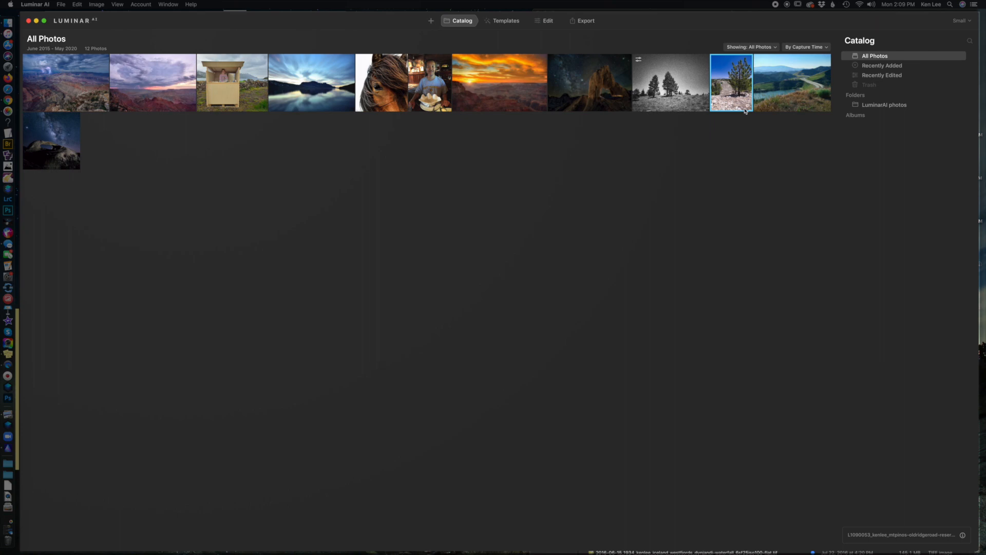
Step: Open the color pine tree photo and apply the Clear & Sharp template from the Essentials Landscape collection
double_click(738, 87)
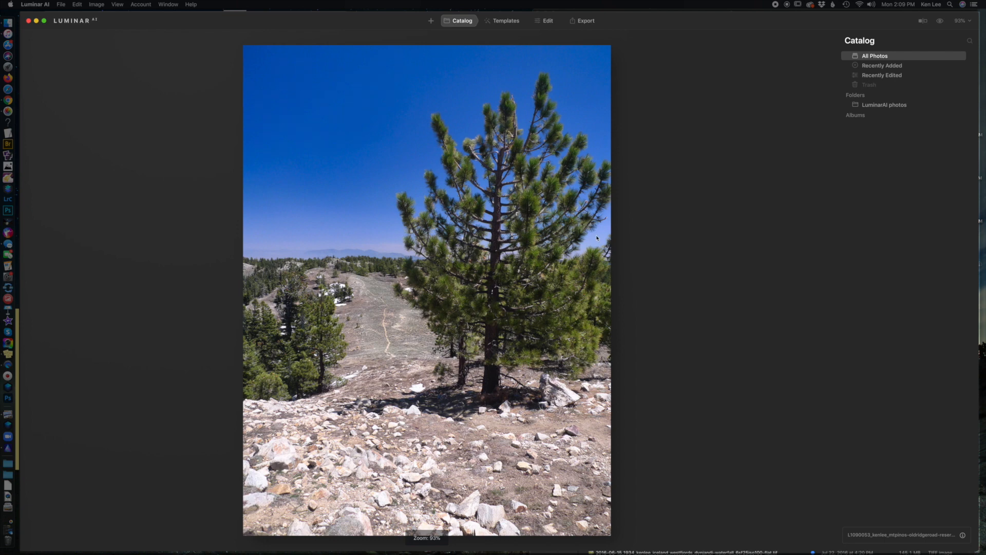
left_click(501, 23)
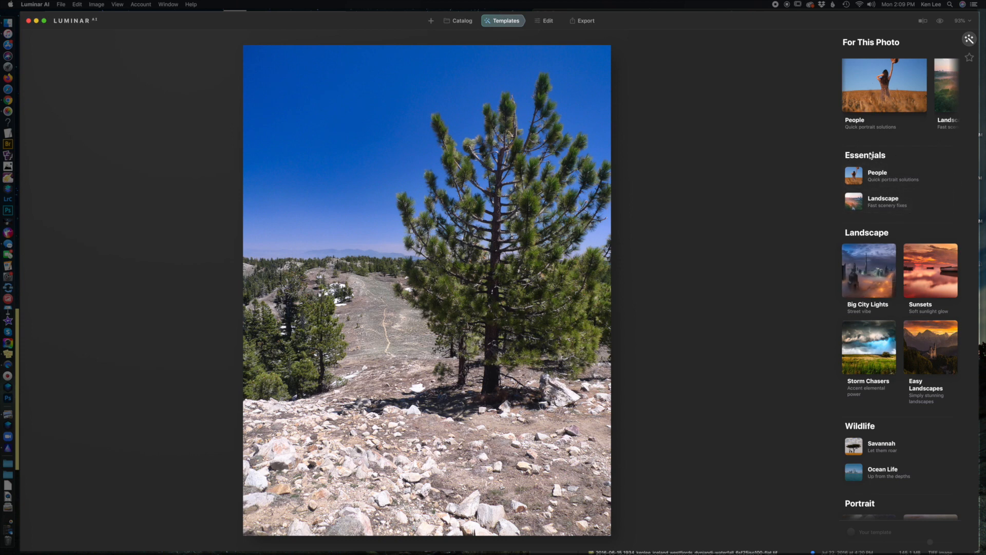
left_click(880, 203)
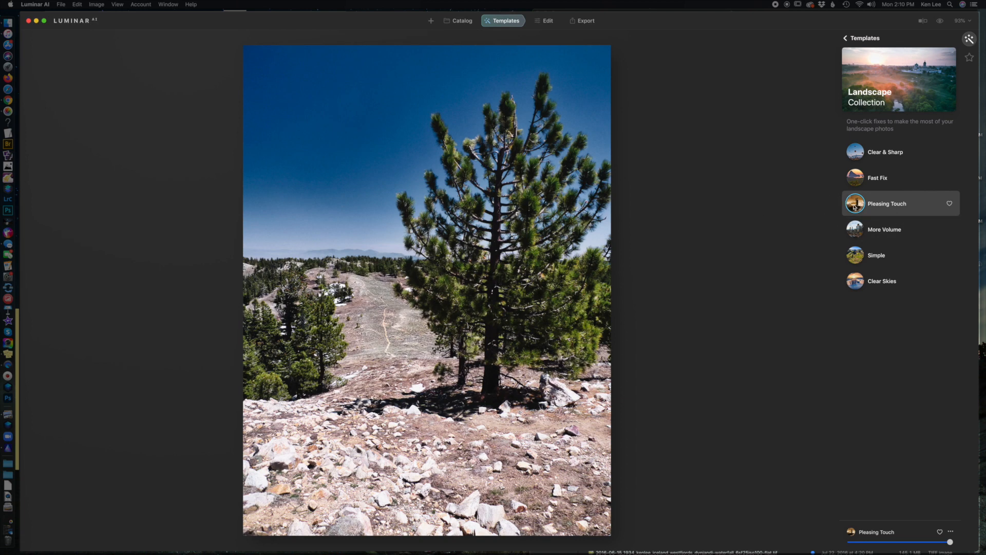
left_click(881, 153)
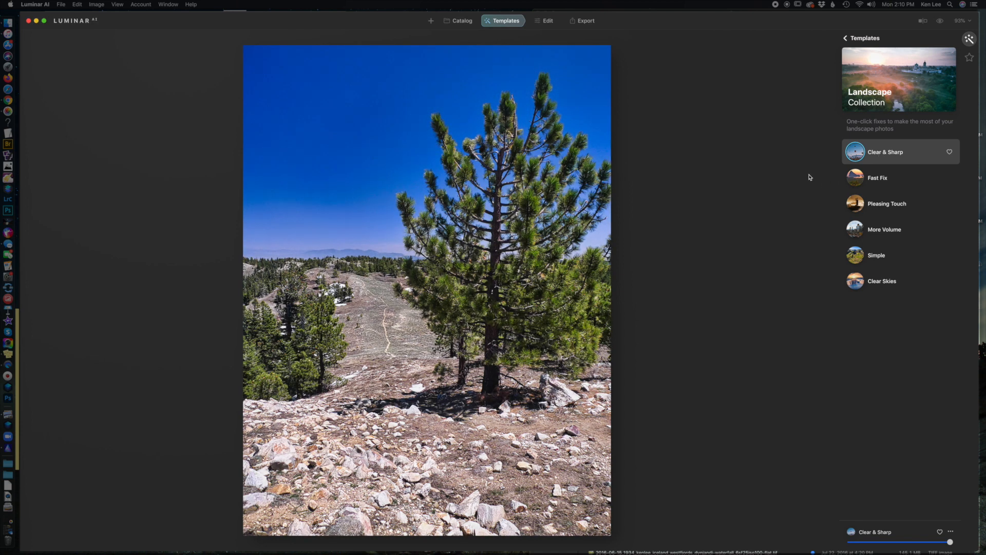
Step: Turn on the before/after comparison, reveal most of the edited photo, and lower the Clear & Sharp template strength to about one third
left_click(924, 21)
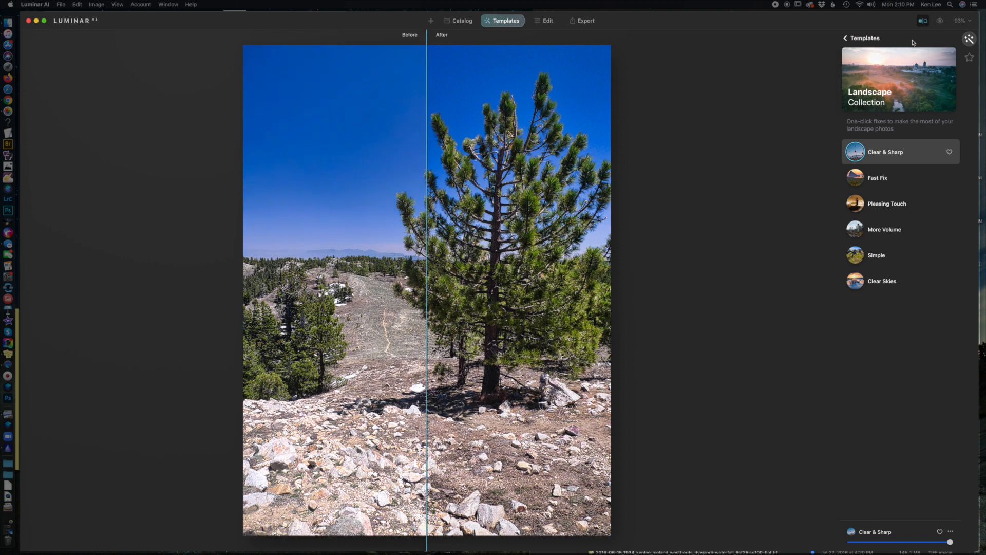
left_click_drag(426, 149, 218, 189)
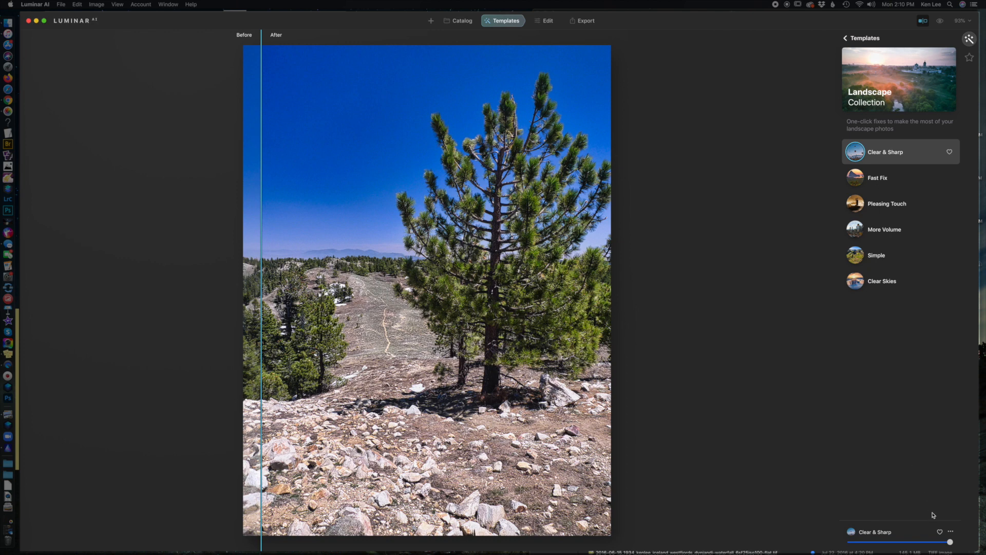
left_click_drag(951, 543, 881, 548)
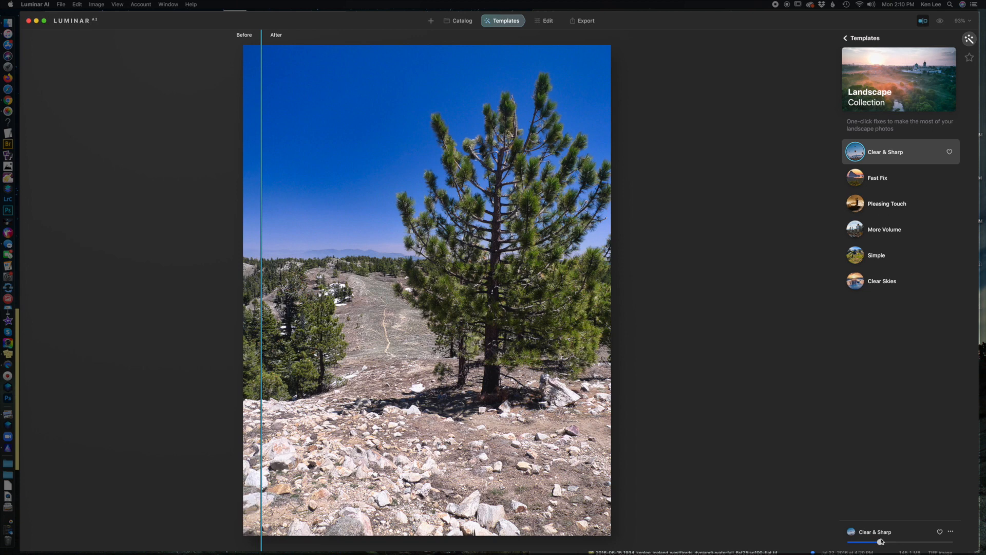
Step: Apply the Fast Fix template at full strength and compare it with the original photo
left_click(874, 182)
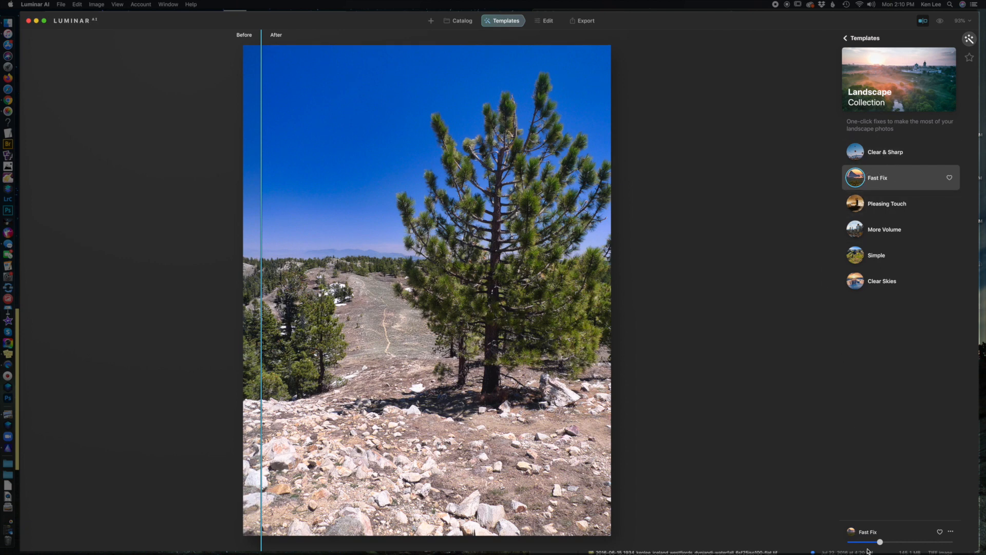
left_click_drag(880, 543, 981, 537)
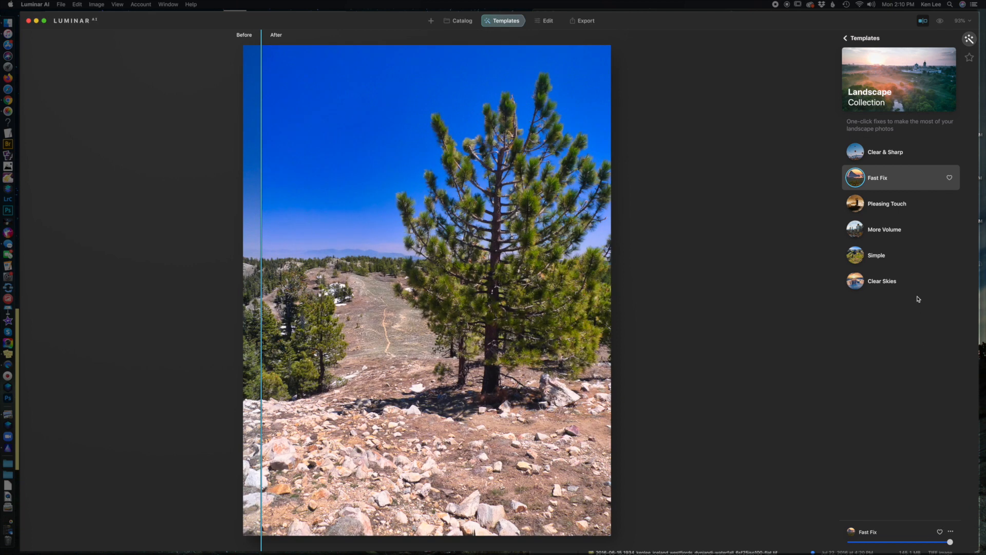
left_click_drag(262, 222, 220, 238)
mouse_move(950, 542)
left_mouse_down()
mouse_move(867, 542)
mouse_move(959, 543)
left_mouse_up()
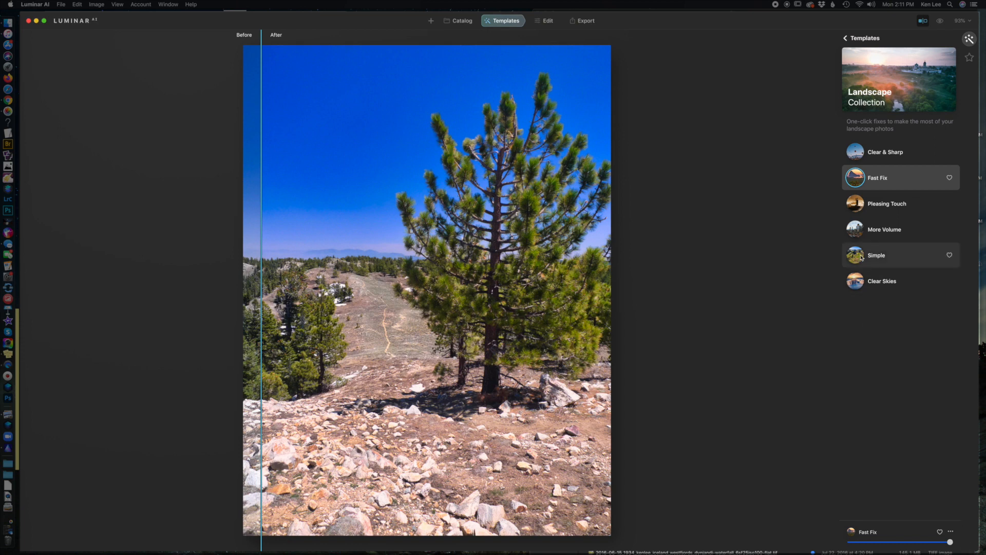
Step: Try the More Volume, Simple and Clear Skies templates in turn, keeping the strength at full
left_click(890, 232)
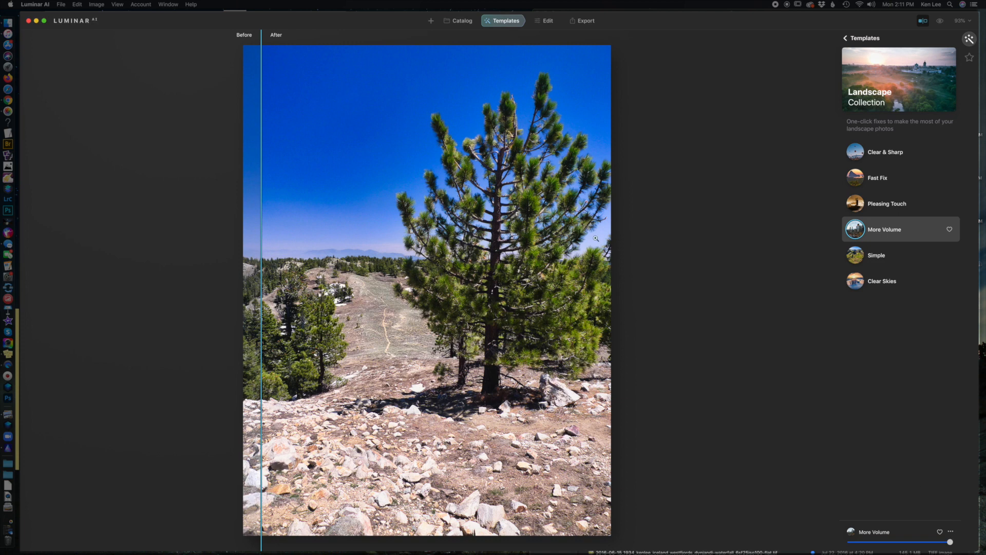
left_click(882, 259)
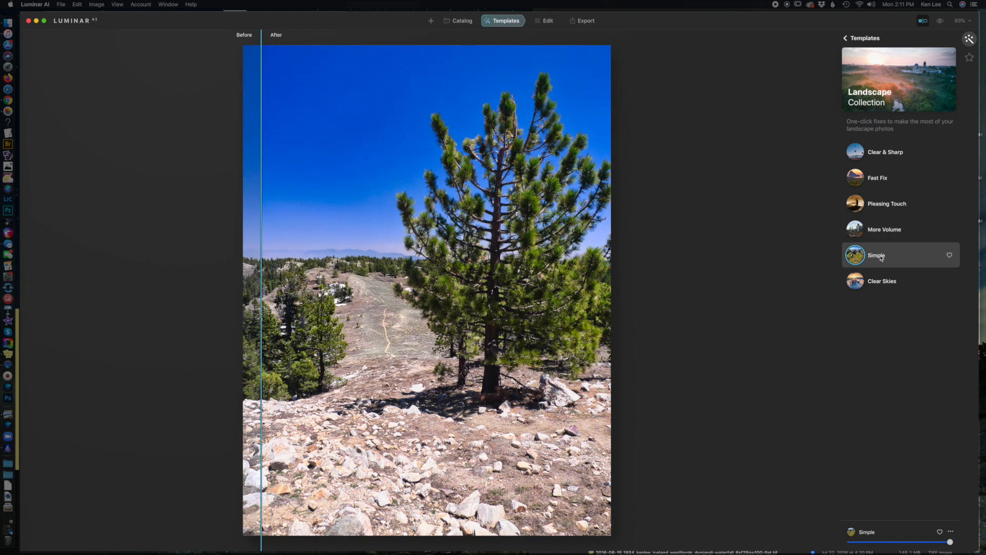
left_click(883, 284)
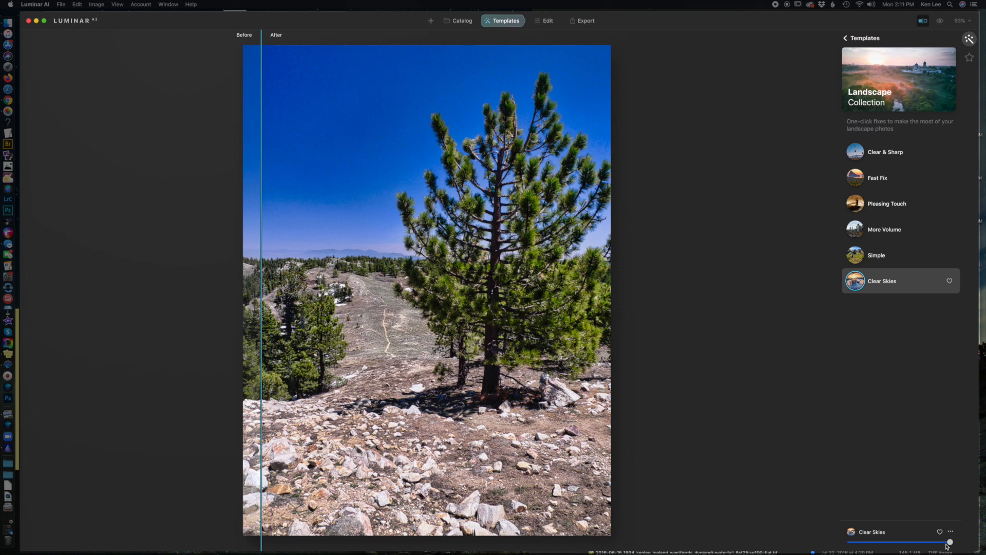
left_click_drag(951, 545, 969, 532)
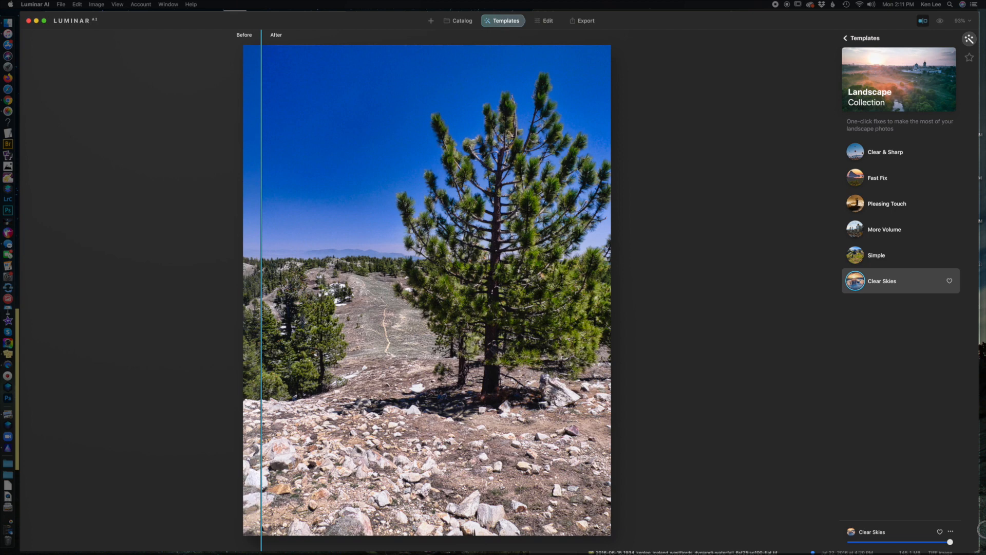
Step: Apply the Dynamic Result template from the Storm Chasers collection and lower its strength to about a quarter
left_click(846, 38)
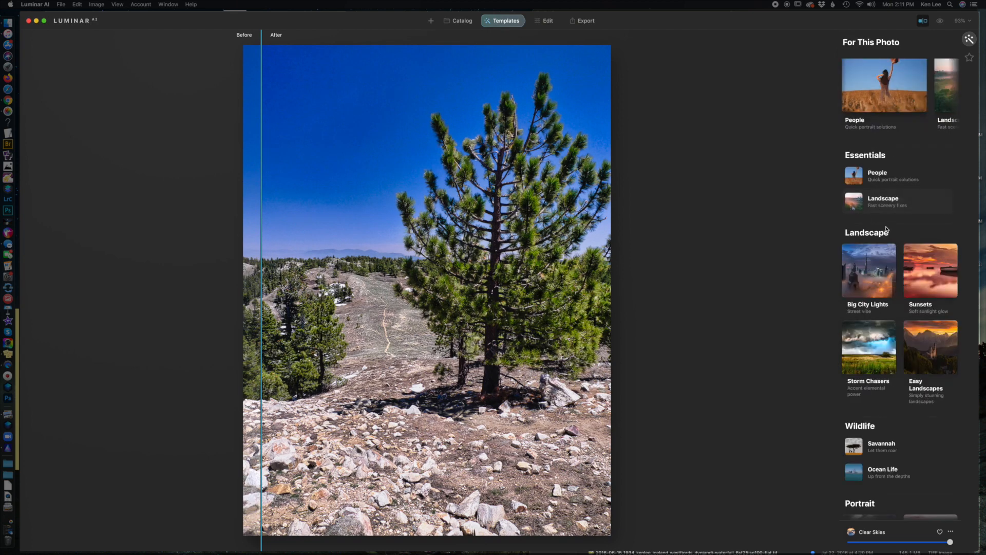
scroll(886, 230, "down", 2)
scroll(888, 231, "down", 1)
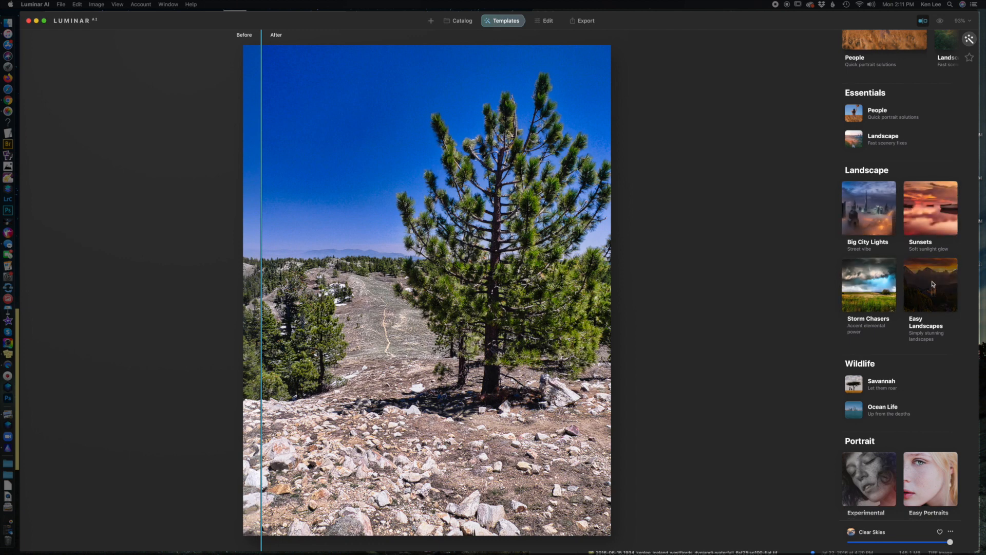
left_click(866, 290)
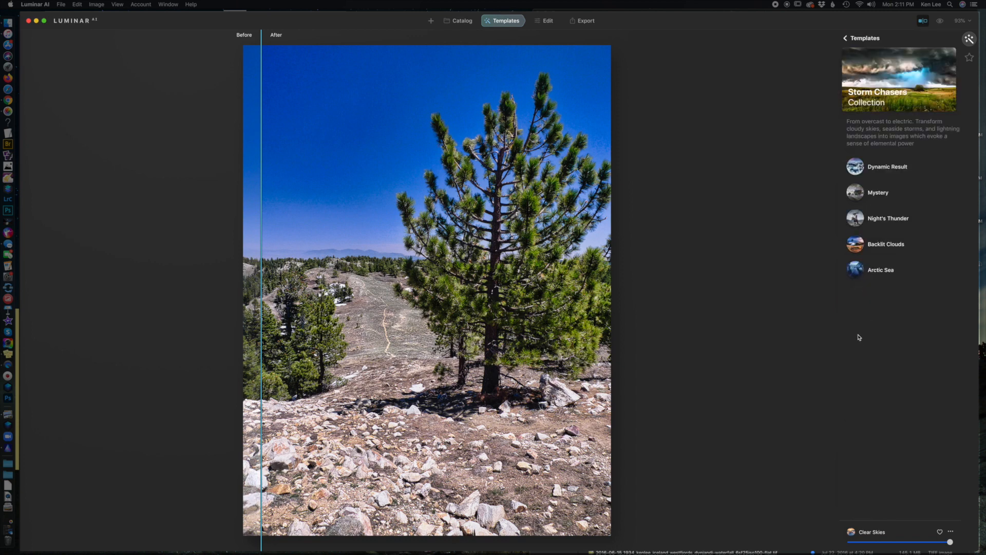
left_click(895, 174)
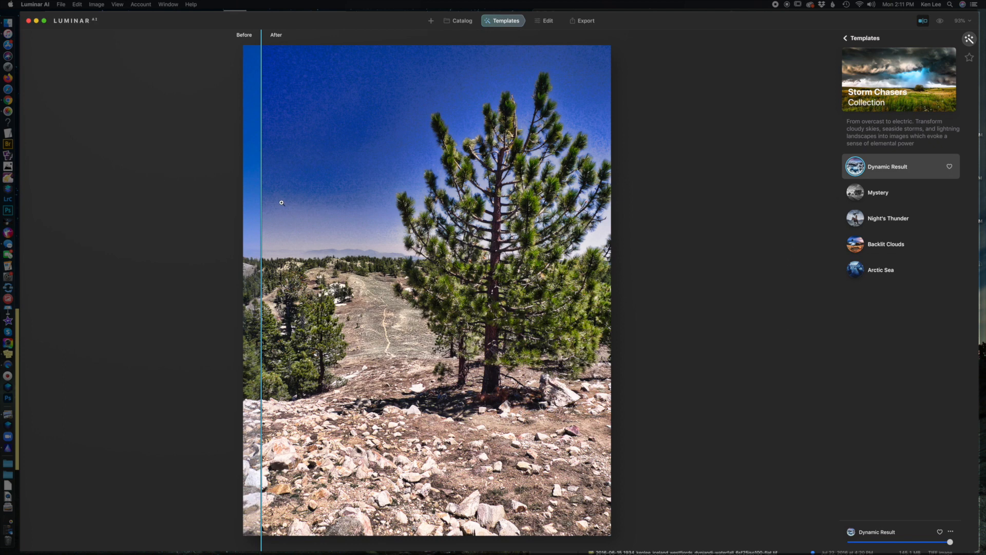
left_click_drag(261, 198, 218, 220)
left_click_drag(950, 542, 879, 542)
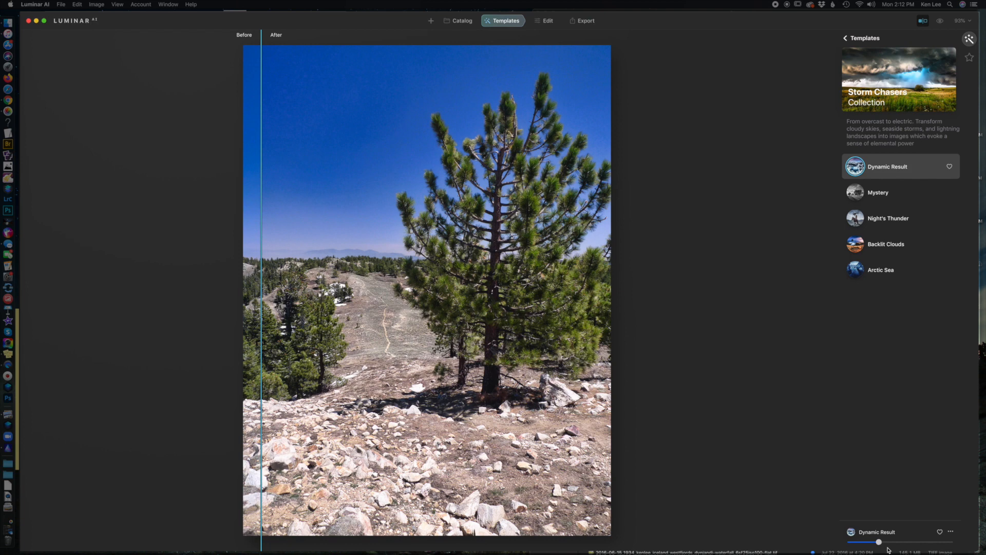
left_click_drag(879, 542, 871, 544)
Step: Apply the Mystery template and compare it with the original at full strength and at about a quarter strength
left_click(880, 194)
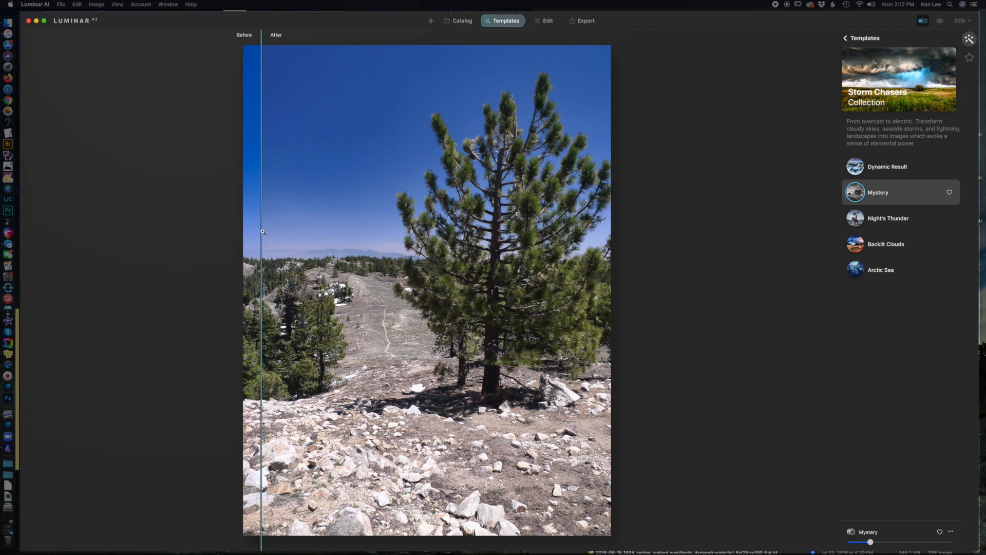
left_click_drag(261, 229, 283, 245)
left_click_drag(873, 542, 950, 542)
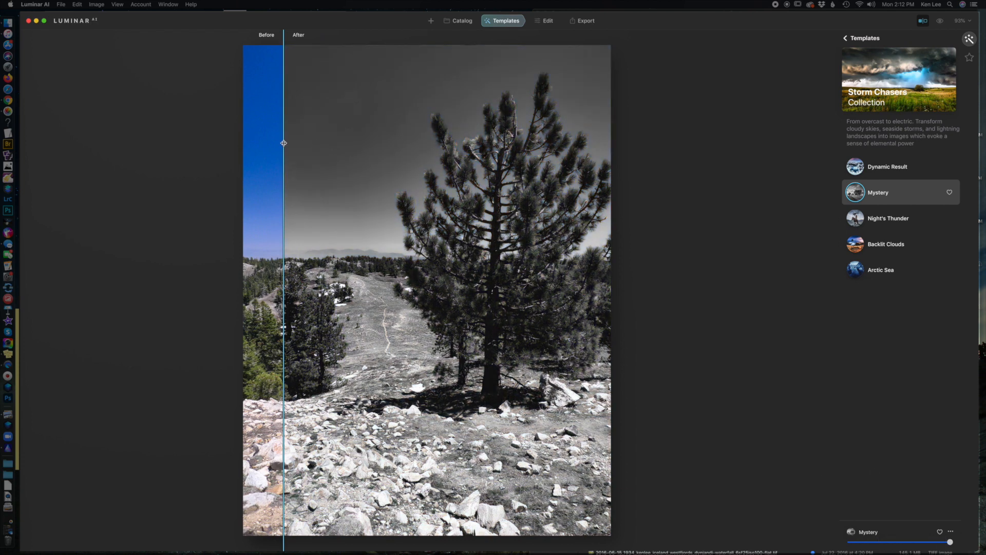
left_click_drag(295, 145, 289, 319)
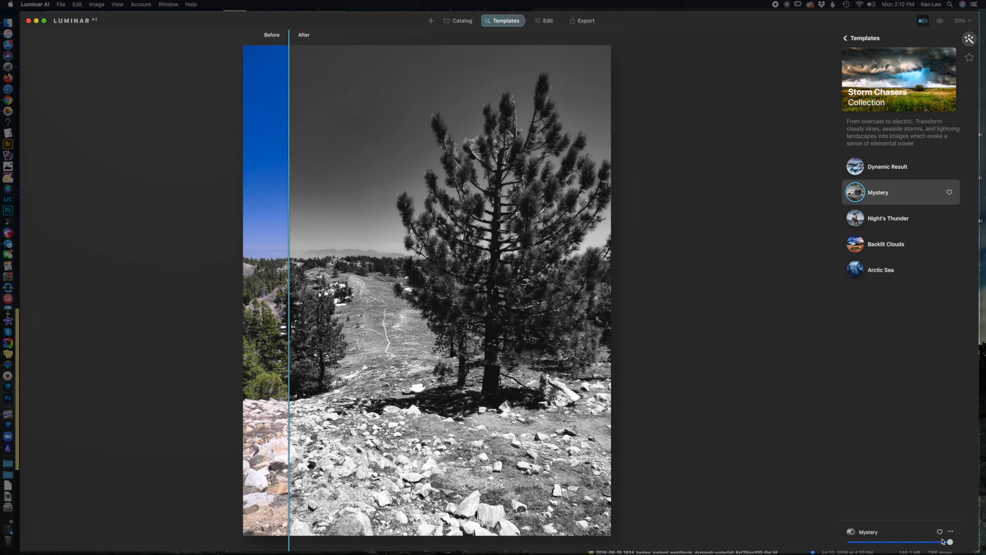
left_click_drag(953, 542, 877, 543)
left_click_drag(290, 174, 639, 214)
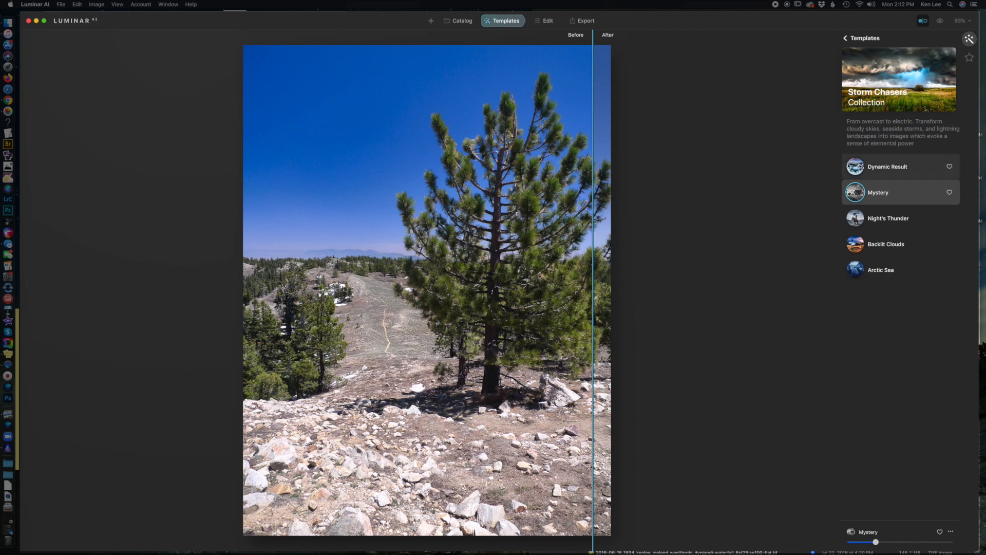
Step: Apply the Night's Thunder template at full strength and reveal most of the edited photo in the comparison
left_click(882, 215)
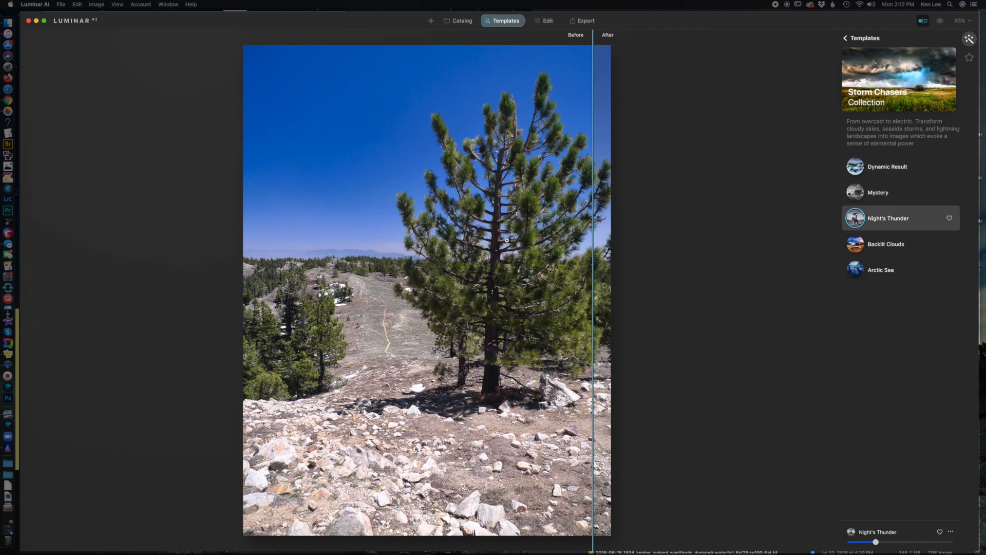
left_click_drag(594, 232, 325, 266)
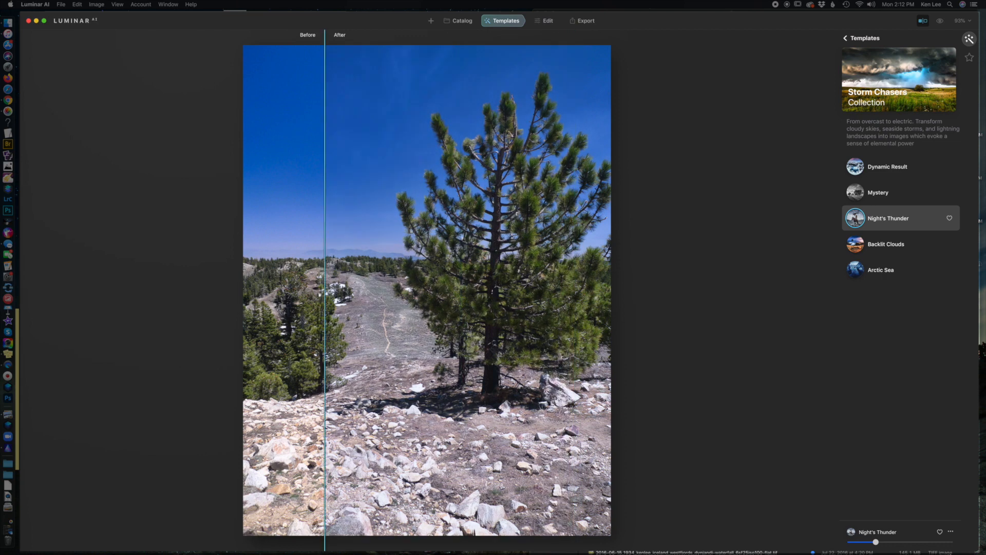
left_click_drag(876, 542, 984, 543)
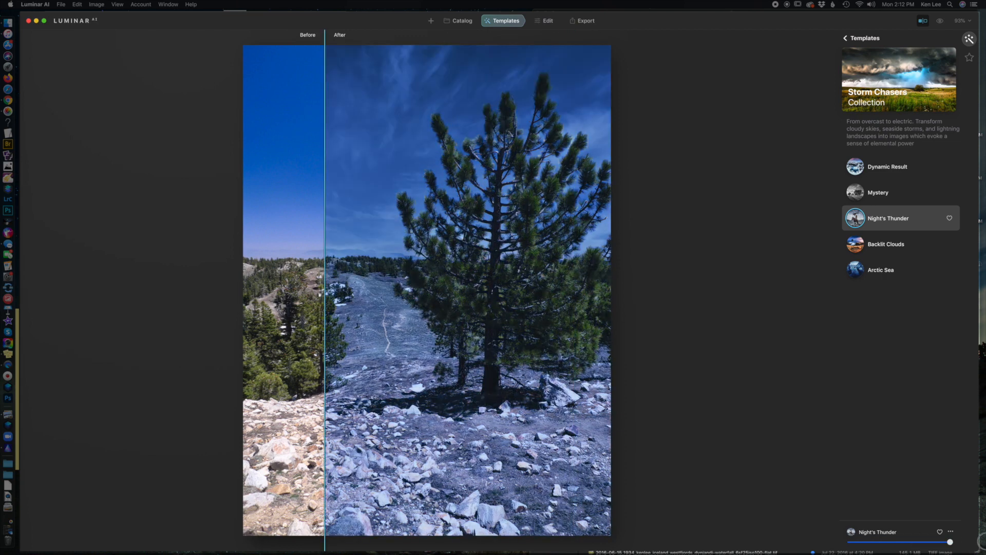
left_click_drag(325, 208, 261, 236)
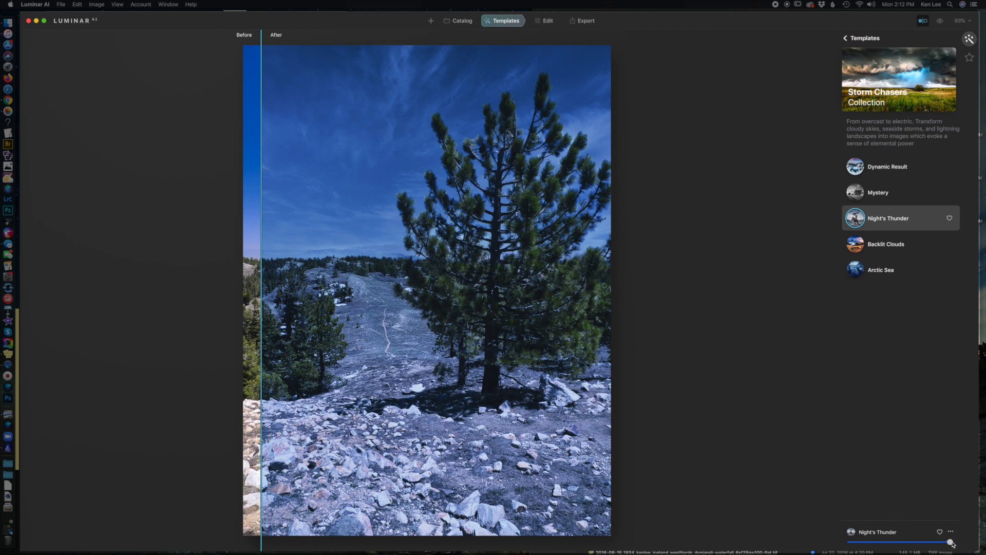
mouse_move(952, 543)
left_mouse_down()
mouse_move(877, 543)
mouse_move(968, 546)
left_mouse_up()
Step: Apply the Backlit Clouds template at full strength and compare it with the original photo
left_click(885, 249)
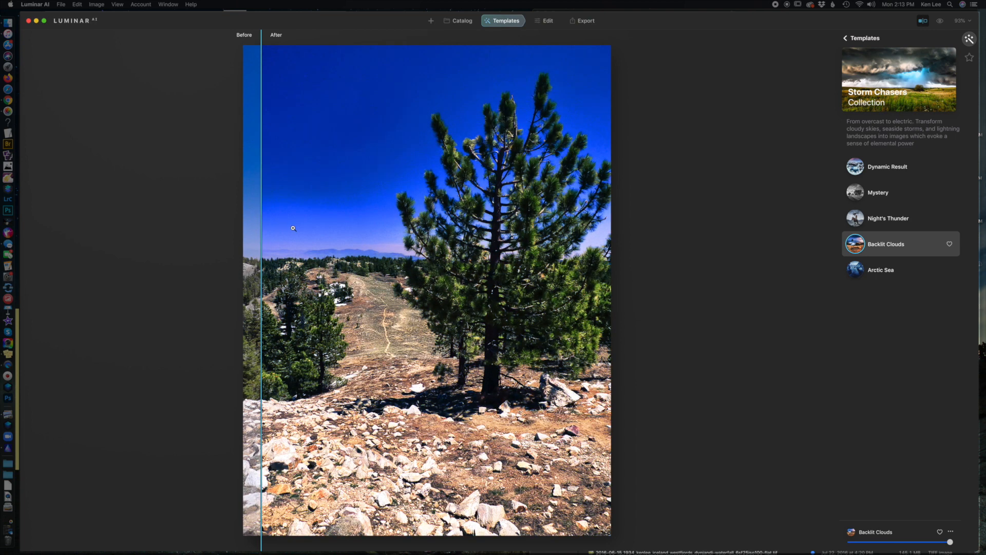
left_click_drag(261, 222, 285, 204)
mouse_move(949, 544)
left_mouse_down()
mouse_move(866, 539)
mouse_move(951, 542)
left_mouse_up()
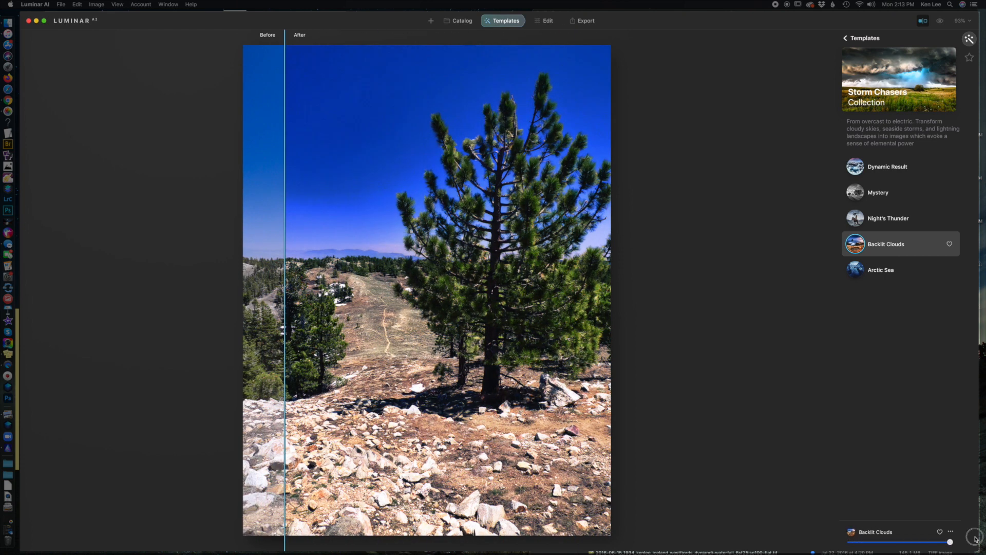
Step: Apply the Arctic Sea template, compare it with the original, and try a lower strength before resetting it to full
left_click(890, 274)
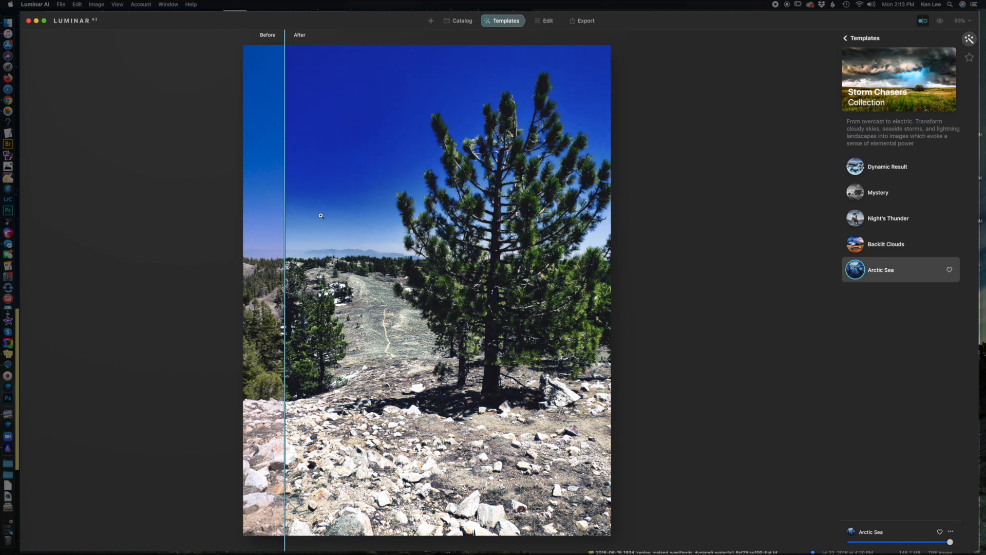
left_click_drag(285, 214, 226, 232)
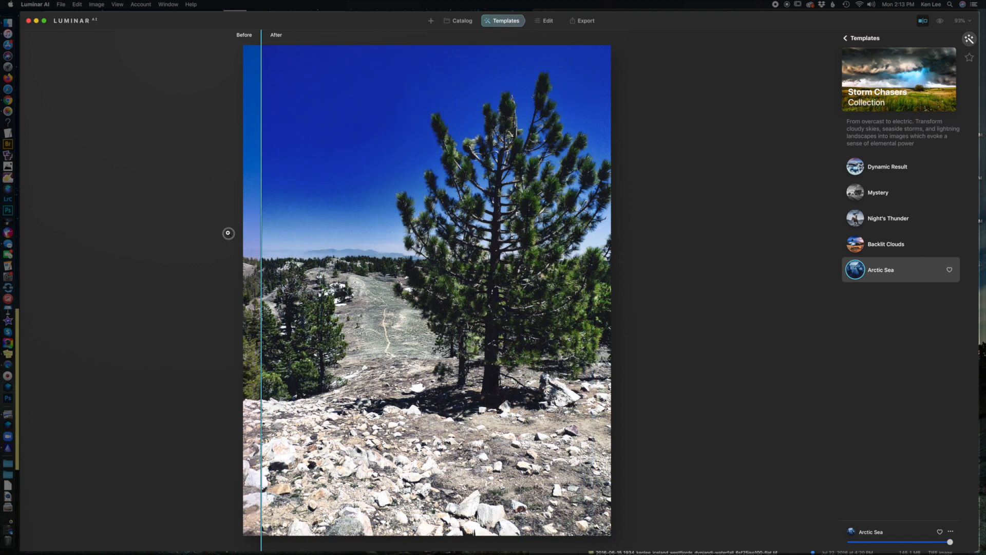
left_click_drag(950, 542, 863, 544)
double_click(861, 543)
Step: Apply the Noirscape template from the Easy Landscapes collection to the pine tree photo
left_click(855, 39)
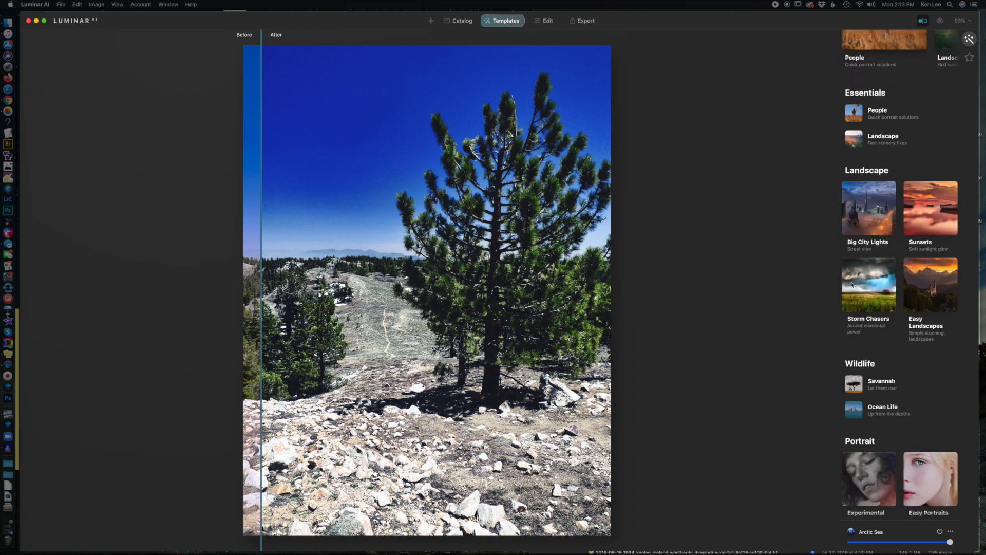
scroll(916, 329, "down", 2)
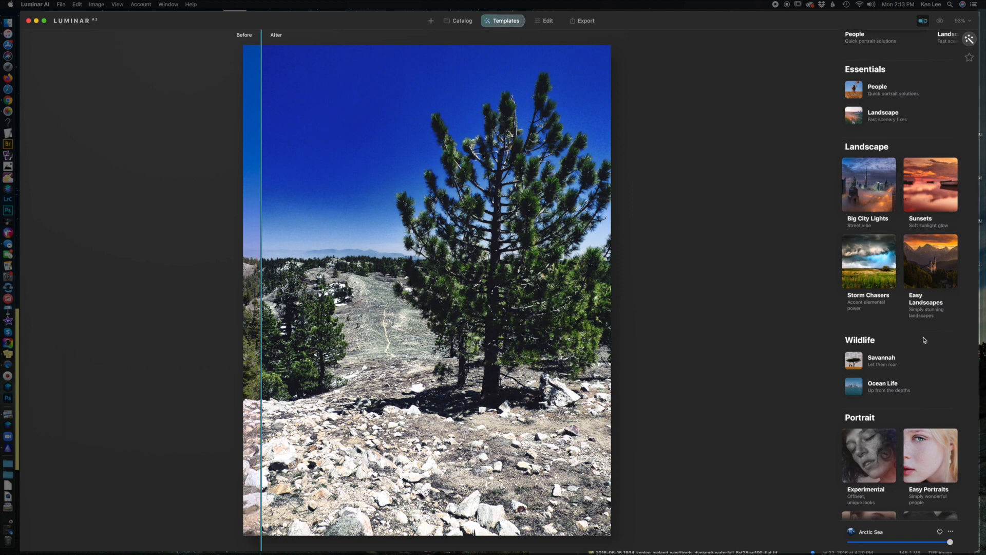
left_click(932, 271)
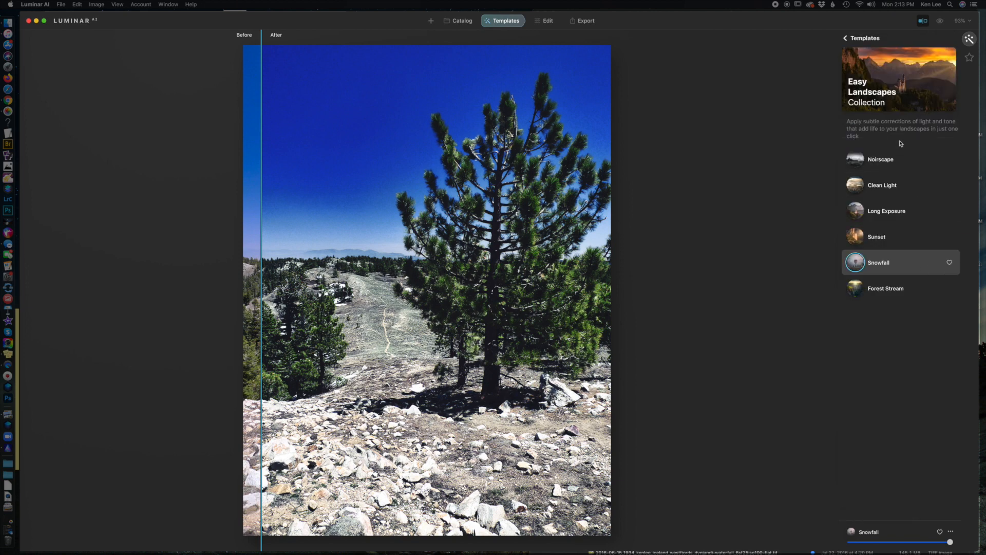
left_click(900, 164)
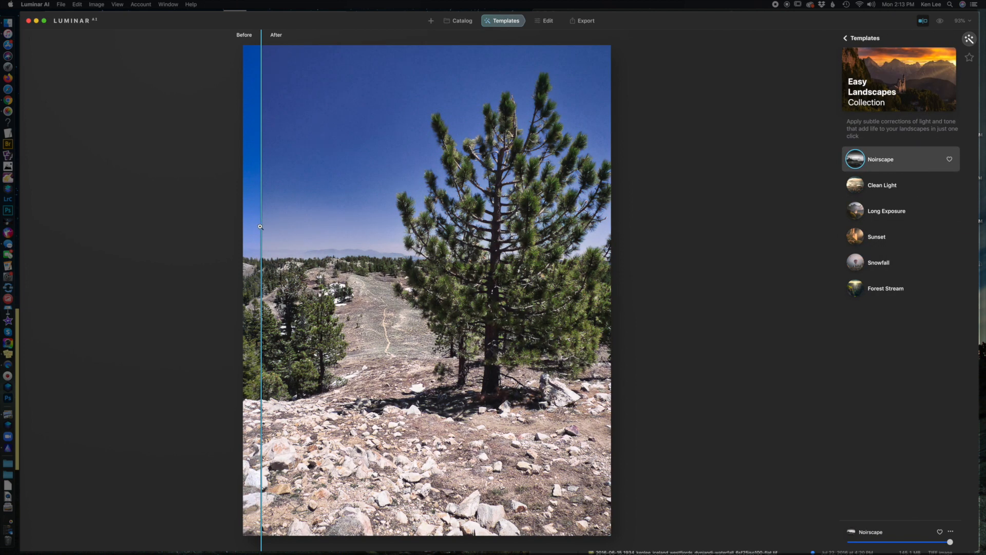
Step: Compare the Noirscape look with the original photo and try different strengths, returning it to full
left_click_drag(262, 227, 200, 240)
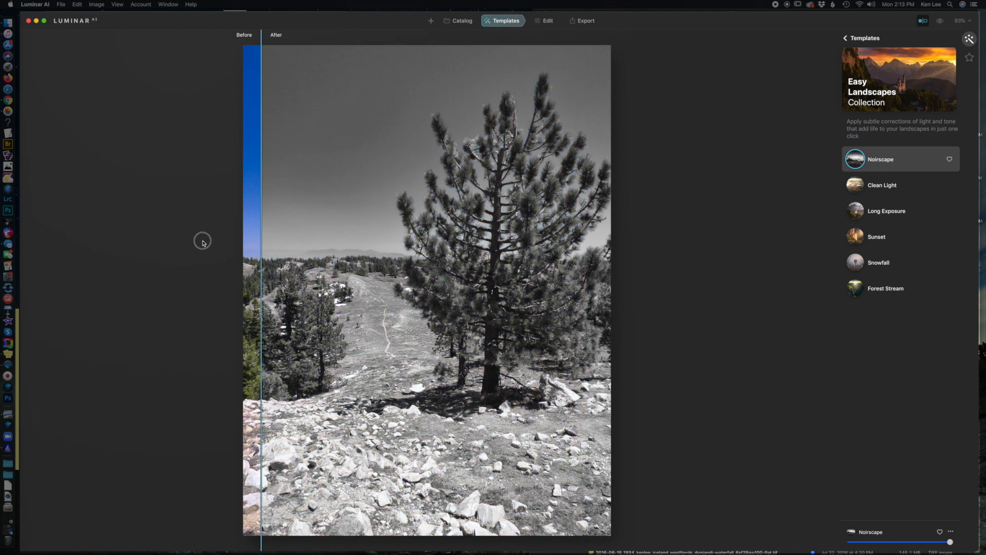
mouse_move(950, 542)
left_mouse_down()
mouse_move(872, 549)
mouse_move(951, 542)
left_mouse_up()
Step: Apply the Clean Light template, compare it with the original photo, and try its strength before returning it to full
left_click(885, 184)
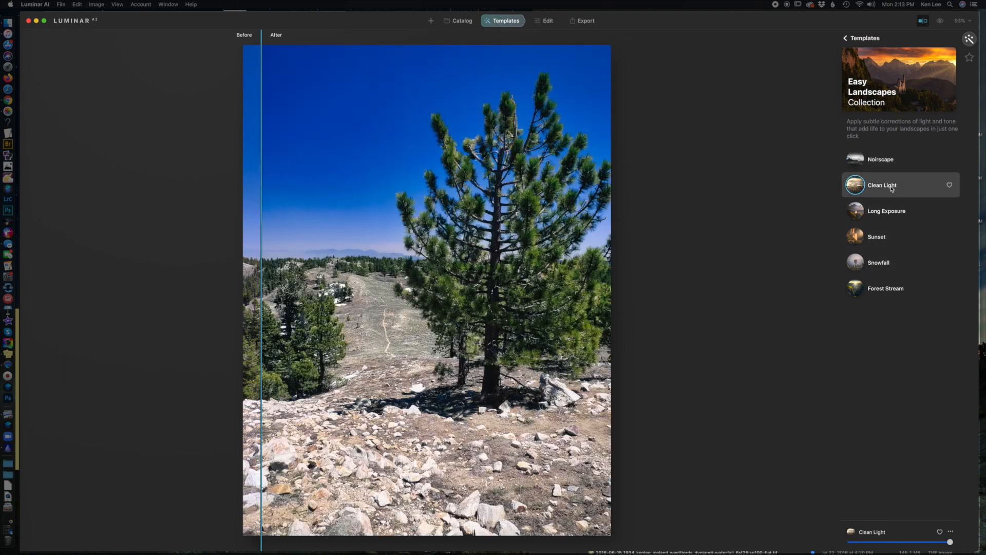
left_click_drag(261, 216, 270, 238)
mouse_move(948, 544)
left_mouse_down()
mouse_move(879, 544)
mouse_move(959, 542)
left_mouse_up()
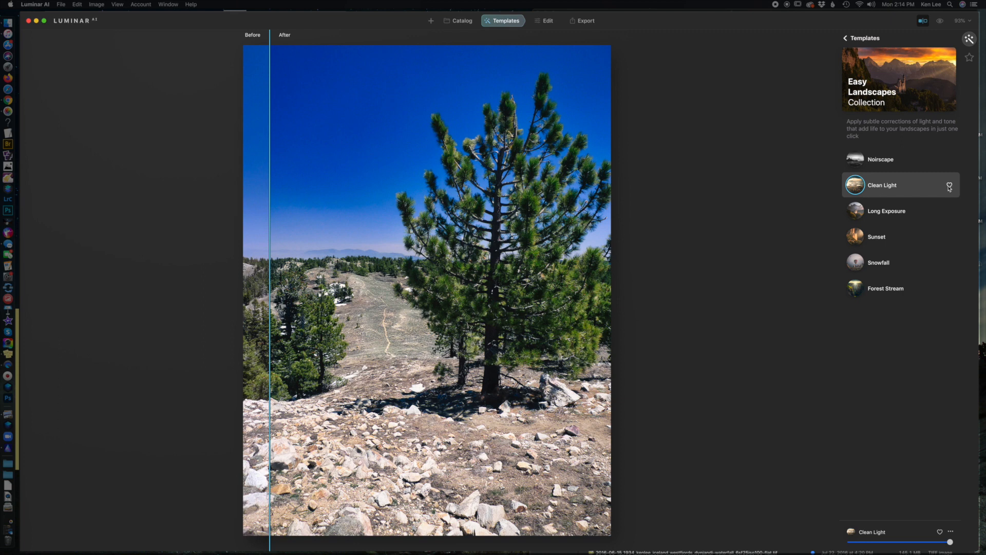
Step: Apply the Long Exposure template, compare it with the original, and try a lower strength before resetting it to full
left_click(899, 215)
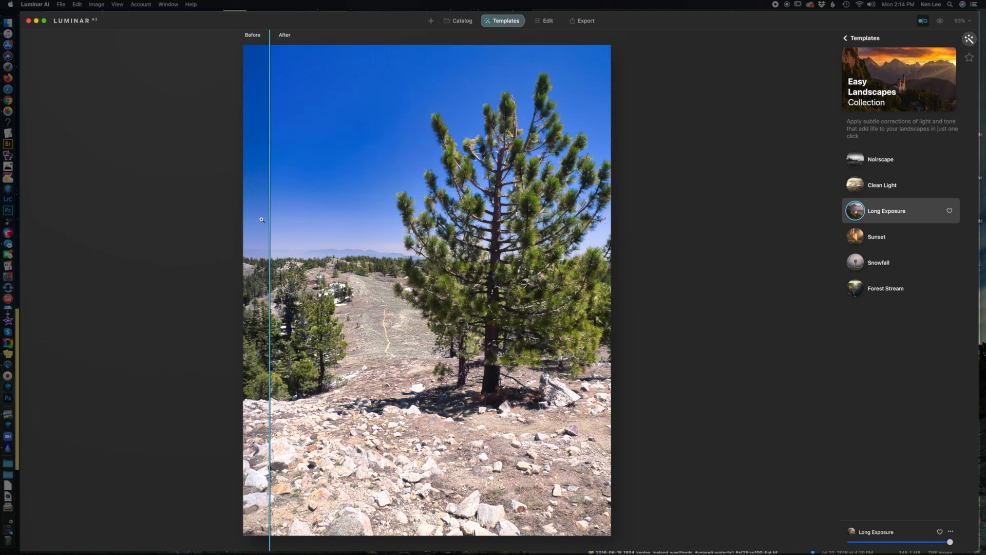
mouse_move(270, 220)
left_mouse_down()
mouse_move(240, 221)
mouse_move(581, 224)
mouse_move(261, 224)
left_mouse_up()
left_click_drag(950, 544, 907, 545)
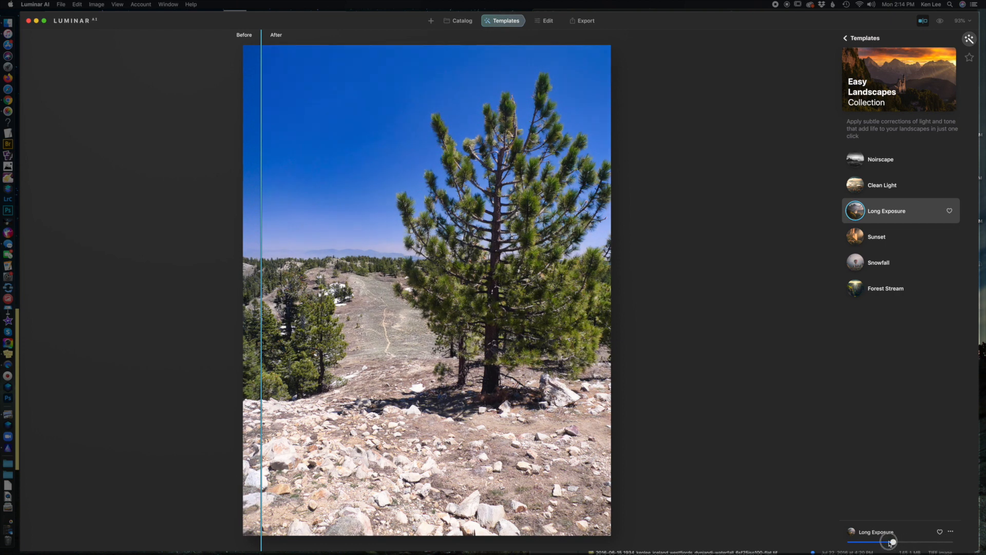
double_click(893, 543)
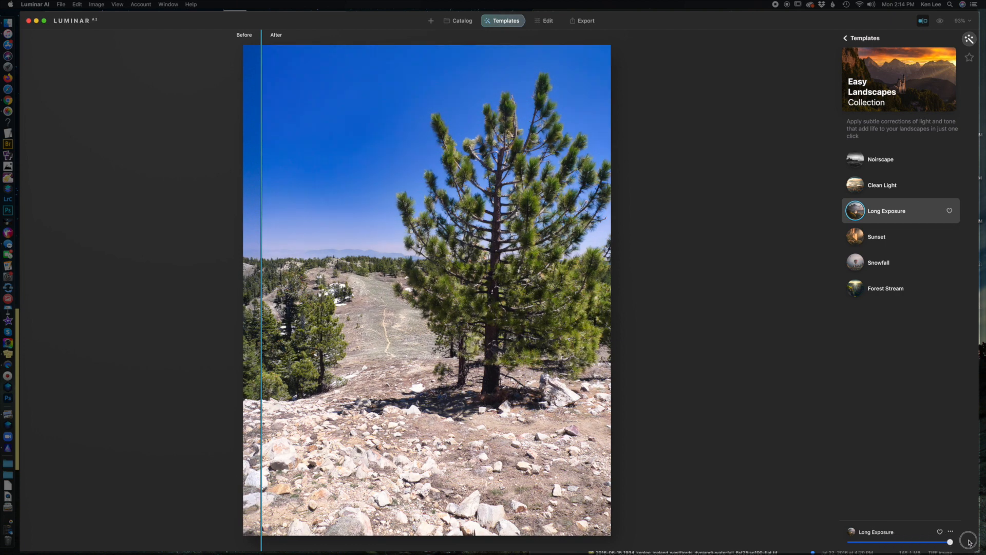
Step: Apply the Sunset template from the Easy Landscapes collection and try its strength, ending at full
left_click(877, 241)
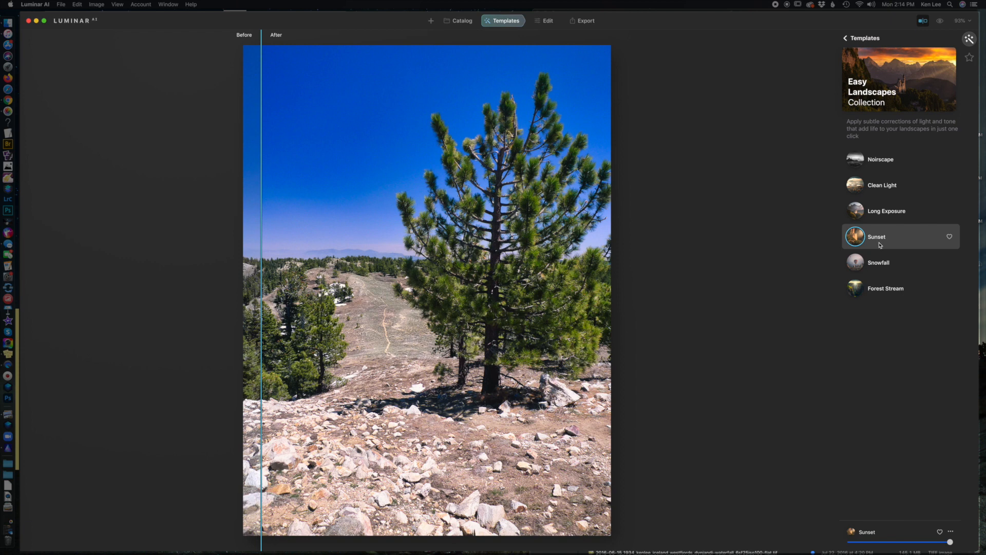
mouse_move(950, 542)
left_mouse_down()
mouse_move(872, 546)
mouse_move(951, 544)
left_mouse_up()
Step: Apply the Snowfall template and compare it with the original photo, and apply the Forest Stream template after it
left_click(896, 267)
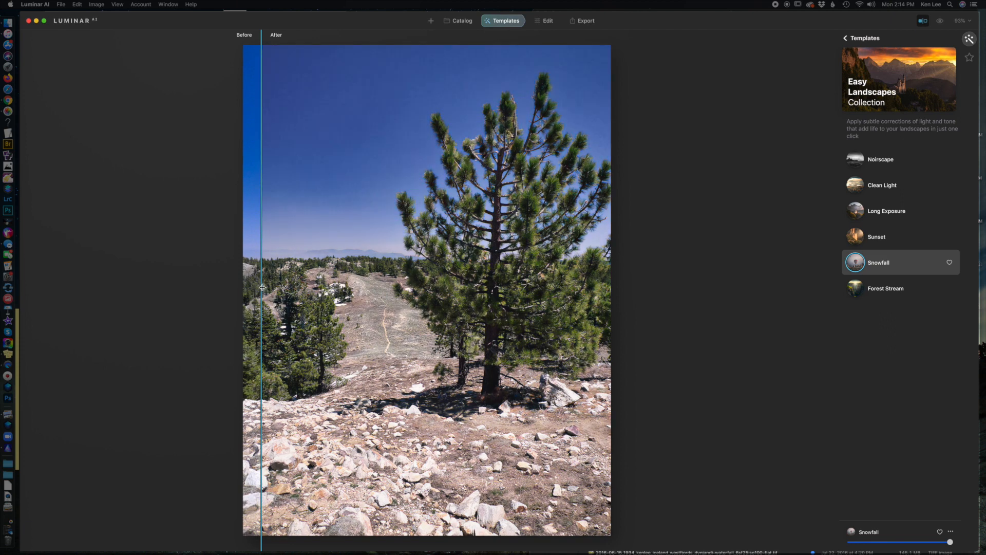
mouse_move(261, 288)
left_mouse_down()
mouse_move(590, 294)
mouse_move(247, 300)
left_mouse_up()
left_click(884, 289)
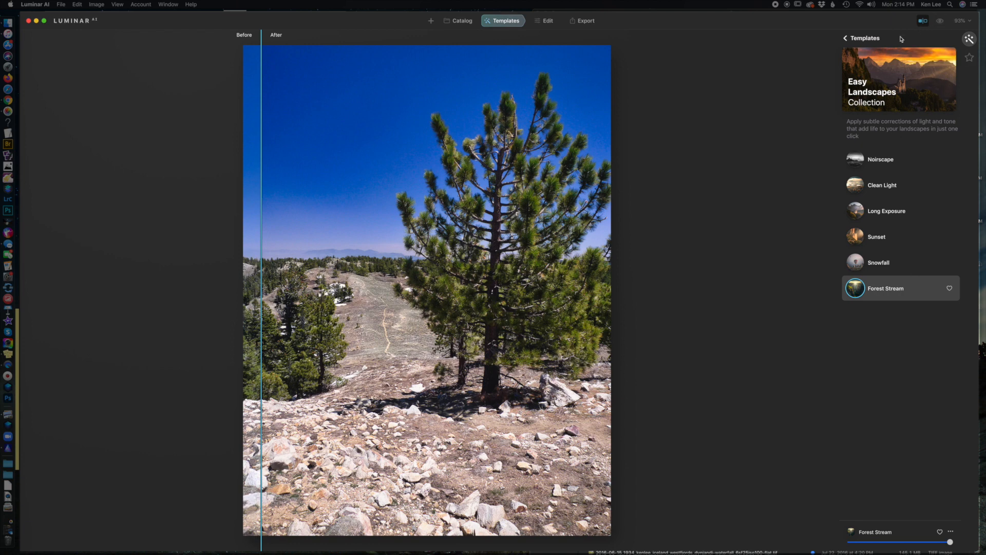
Step: Apply the Argent template from the Sunsets collection, compare it with the original photo, and try lower strengths
left_click(859, 38)
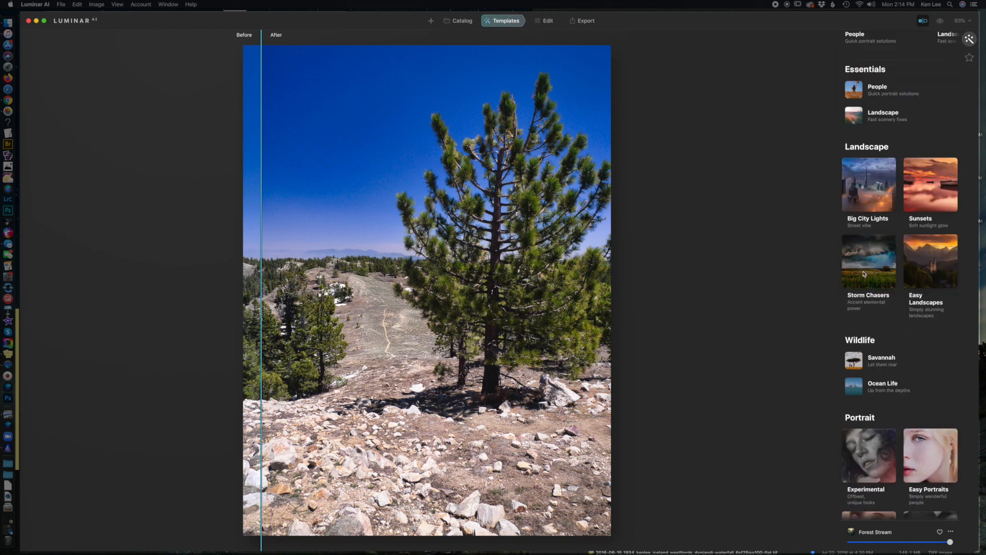
scroll(860, 273, "down", 1)
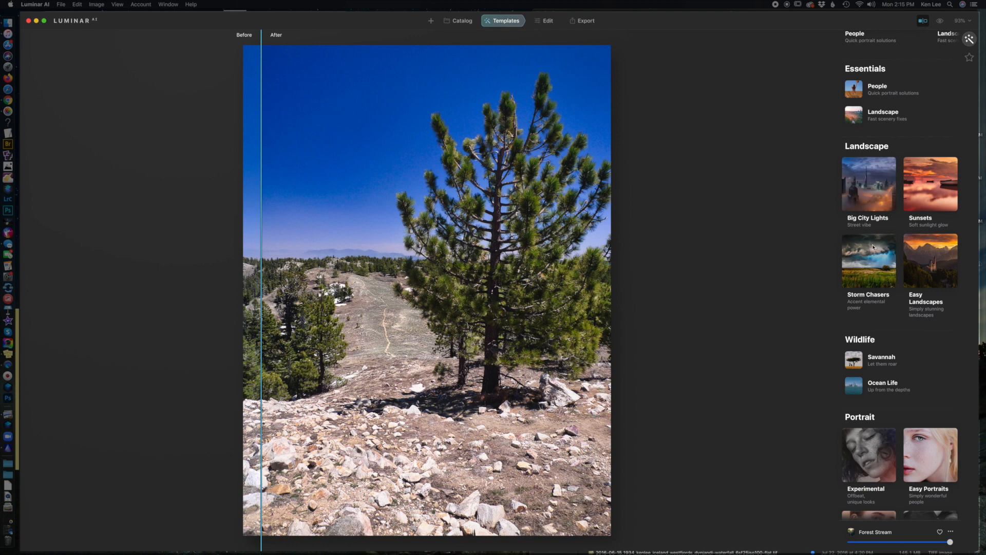
left_click(921, 187)
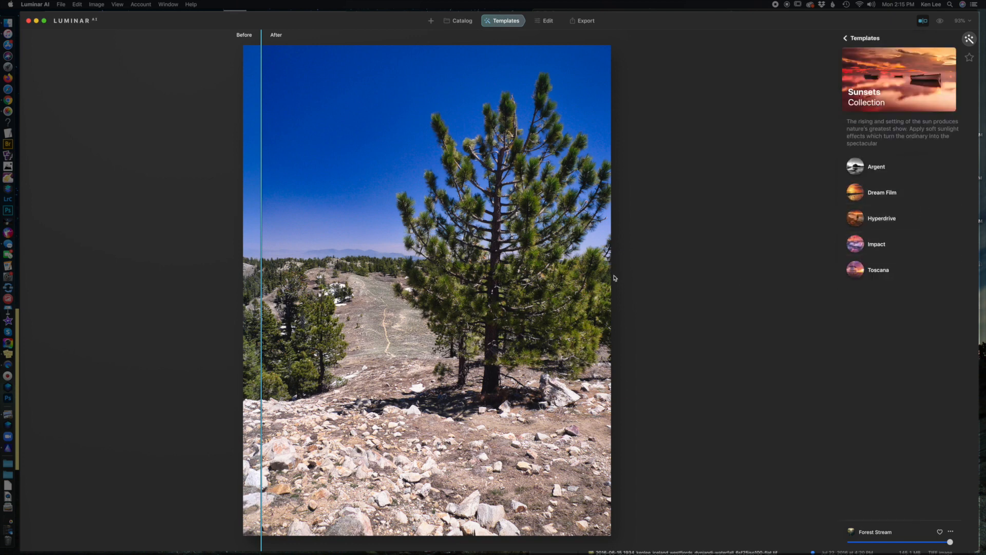
left_click(876, 175)
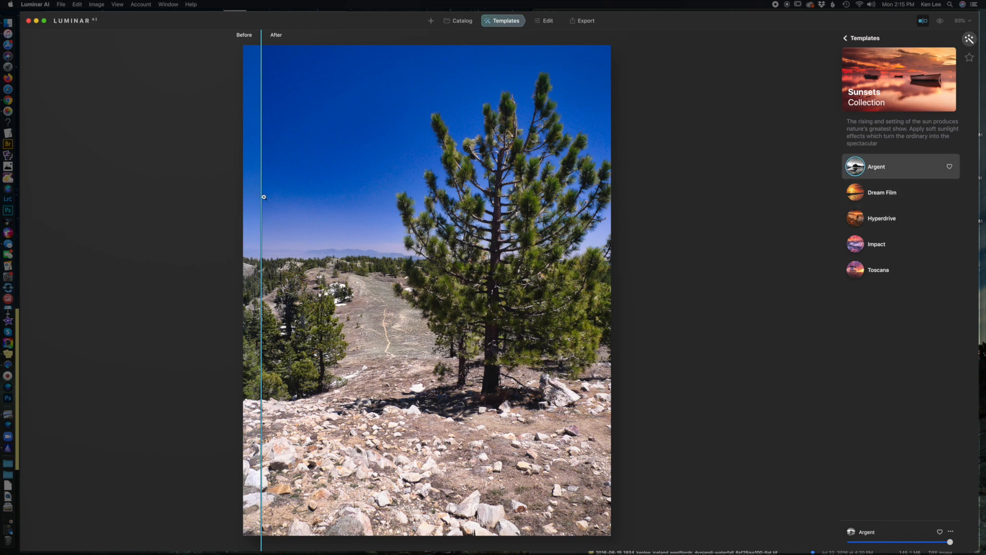
left_click_drag(262, 195, 324, 193)
left_click_drag(405, 191, 154, 214)
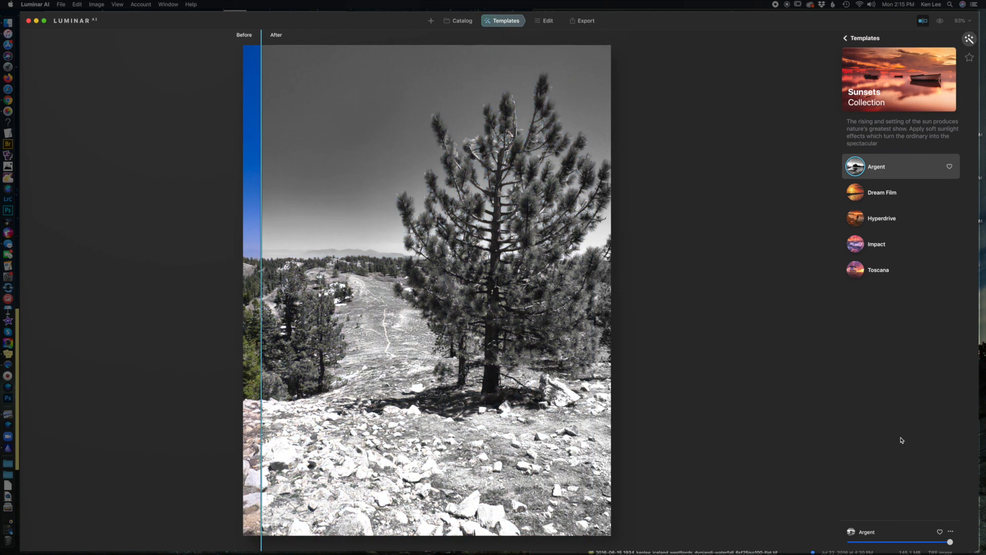
left_click_drag(950, 542, 871, 544)
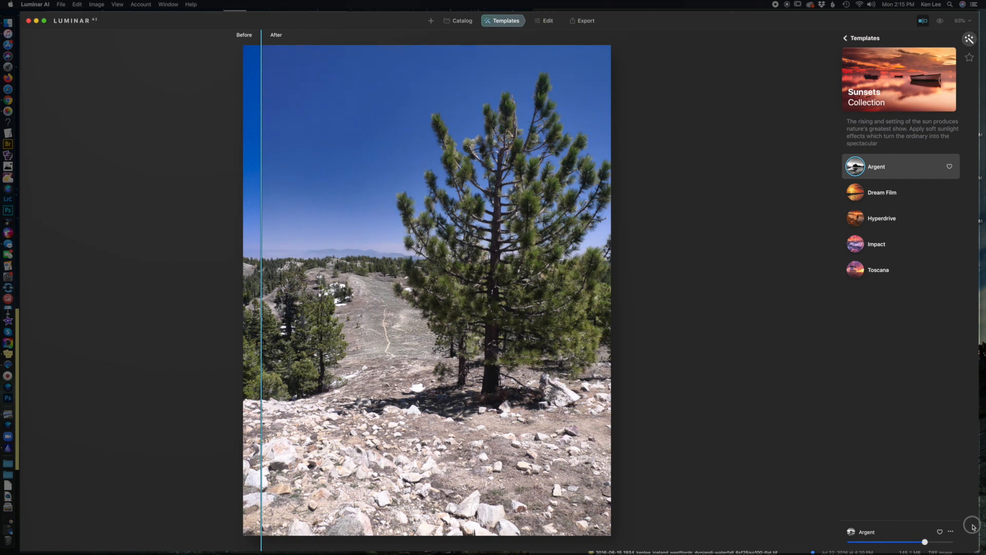
Step: Apply the Dream Film template, compare it with the original, and try a lower strength before returning it to full
left_click(892, 193)
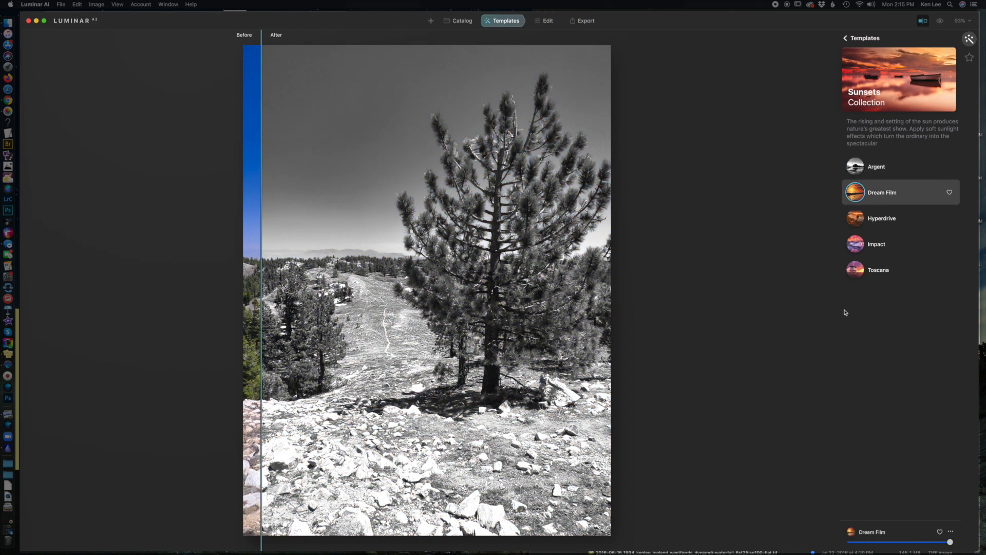
mouse_move(263, 226)
left_mouse_down()
mouse_move(562, 224)
mouse_move(249, 221)
left_mouse_up()
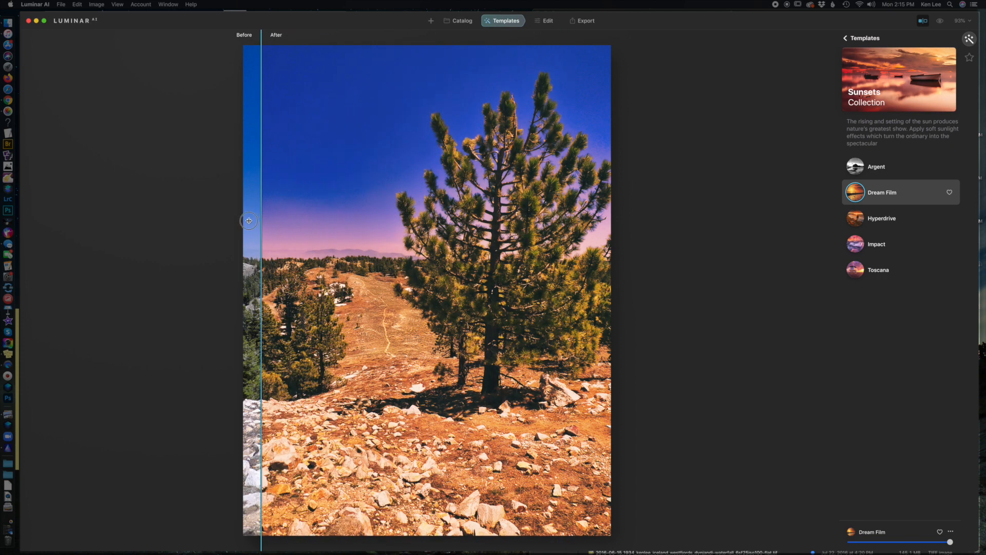
left_click_drag(950, 543, 903, 545)
left_click_drag(923, 545, 951, 544)
Step: Apply the Hyperdrive template to the pine tree photo and try its strength, ending at full
left_click(878, 220)
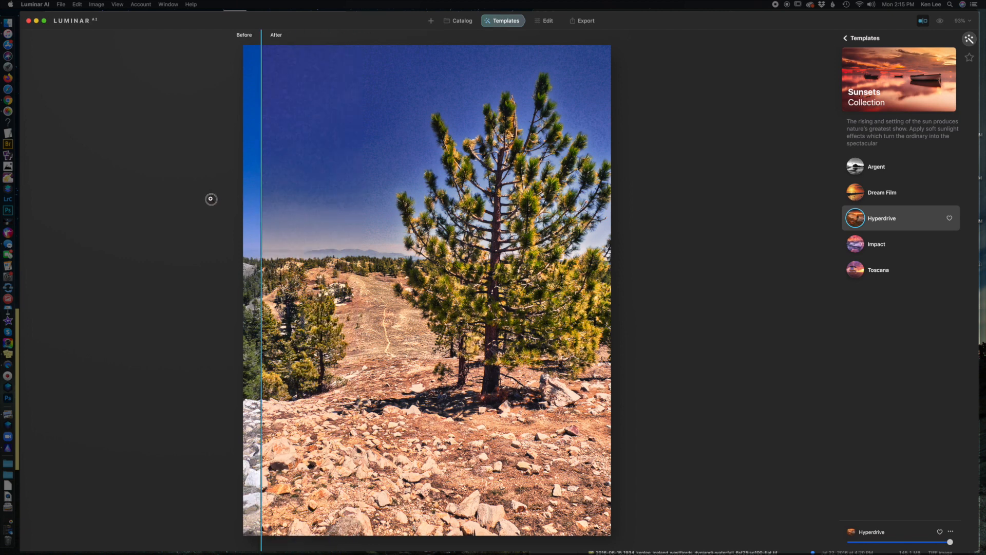
mouse_move(951, 542)
left_mouse_down()
mouse_move(853, 547)
mouse_move(950, 544)
left_mouse_up()
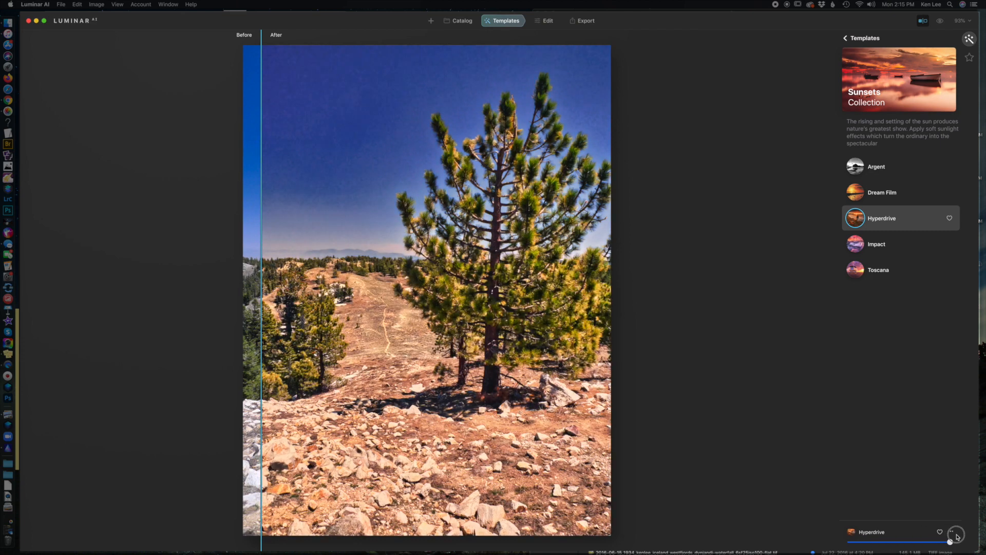
Step: Apply the Impact template and compare it with the original at full and roughly half strength, ending at full
left_click(881, 246)
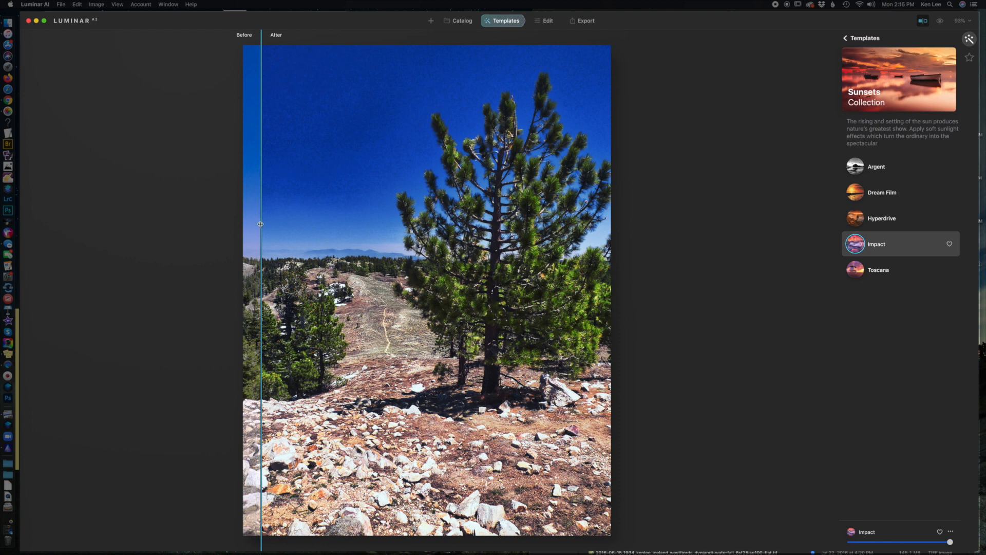
left_click_drag(260, 224, 261, 252)
left_click_drag(951, 543, 906, 546)
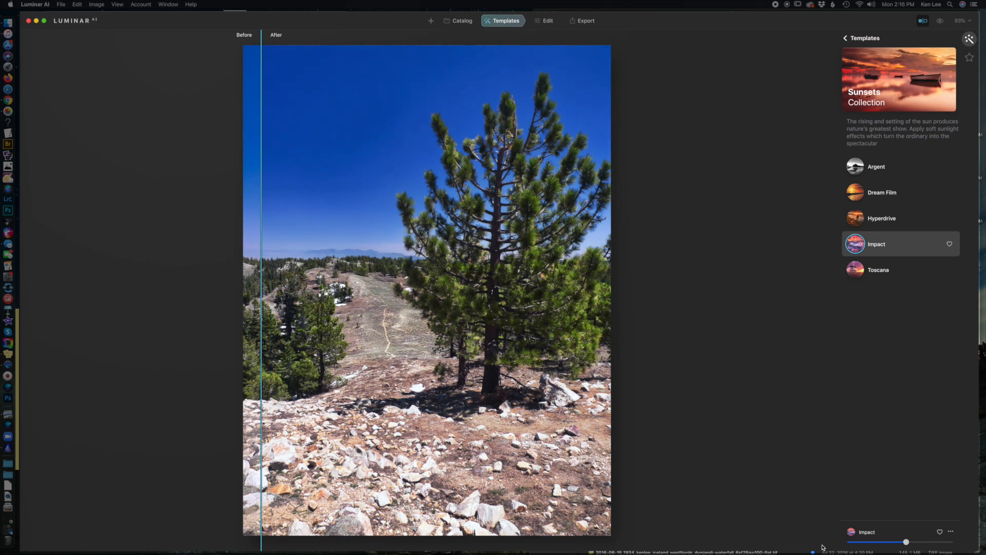
left_click_drag(262, 195, 284, 231)
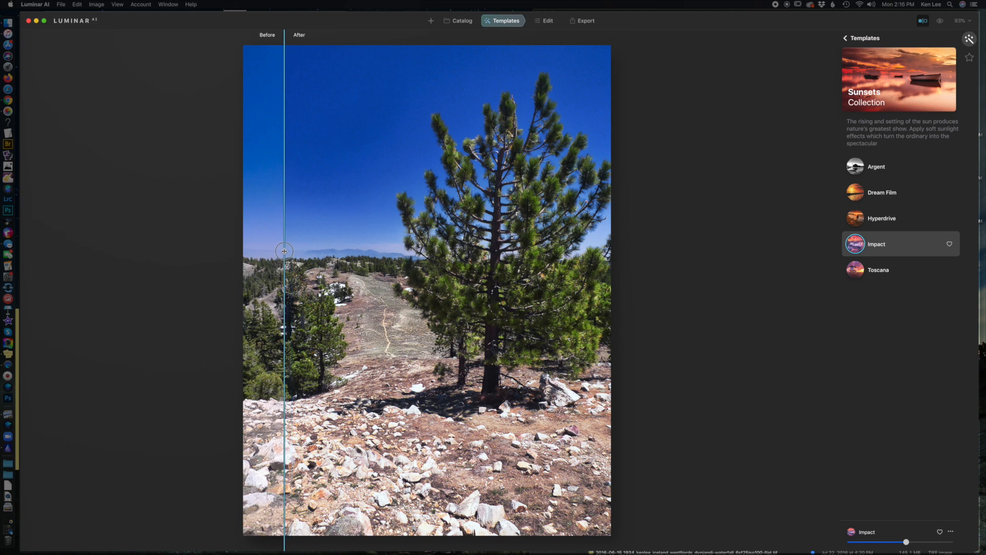
left_click_drag(906, 543, 969, 543)
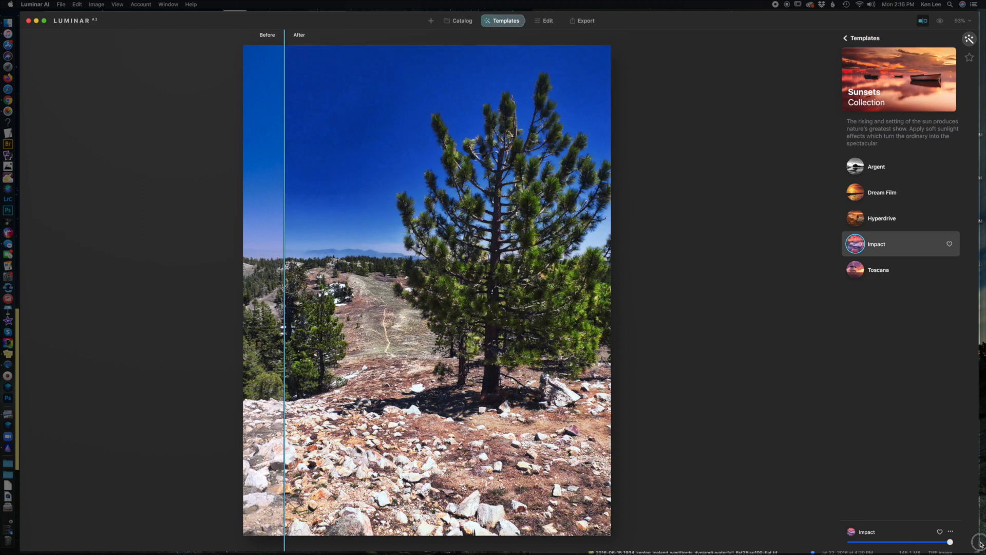
Step: Apply the Toscana template at full strength, compare it with the original photo, and turn off the before/after comparison
left_click(883, 270)
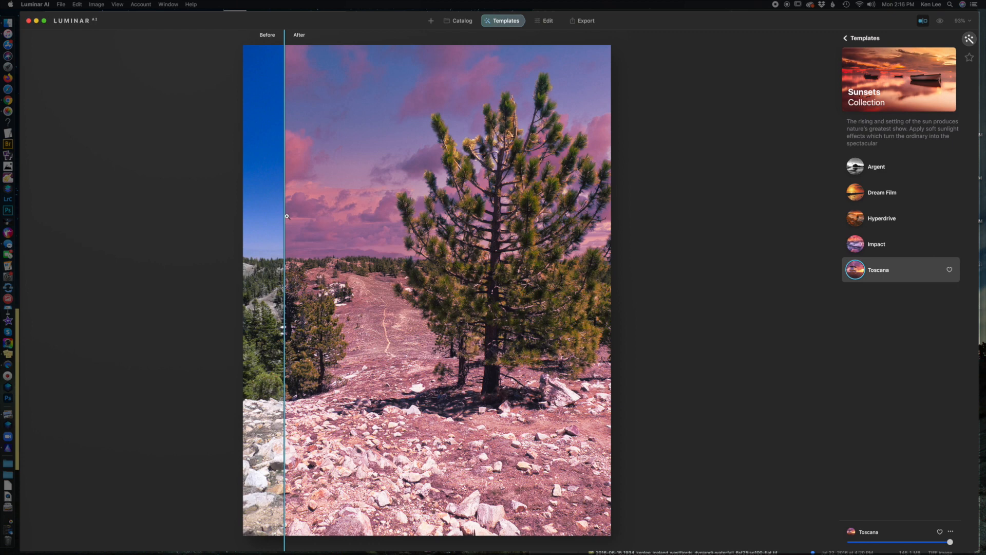
left_click_drag(284, 217, 261, 221)
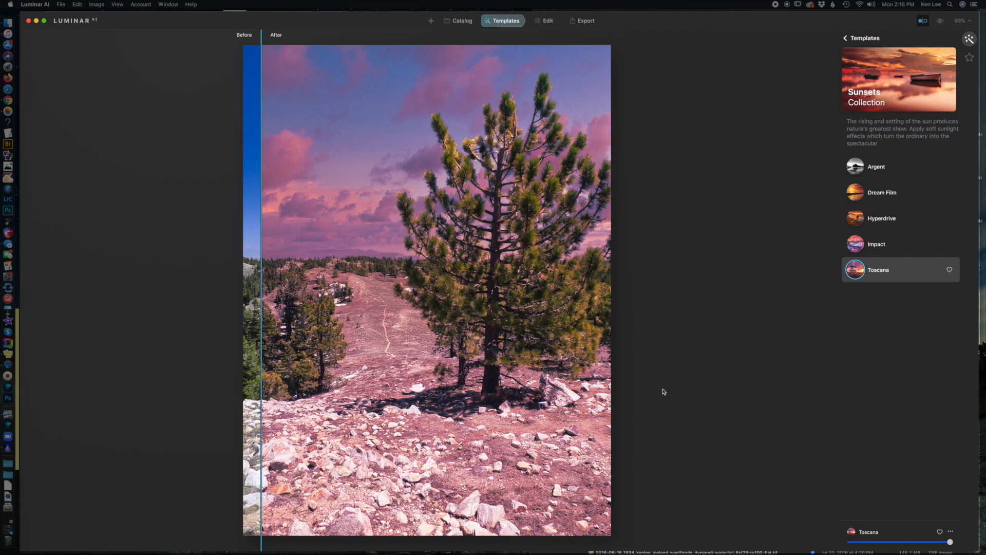
left_click(923, 21)
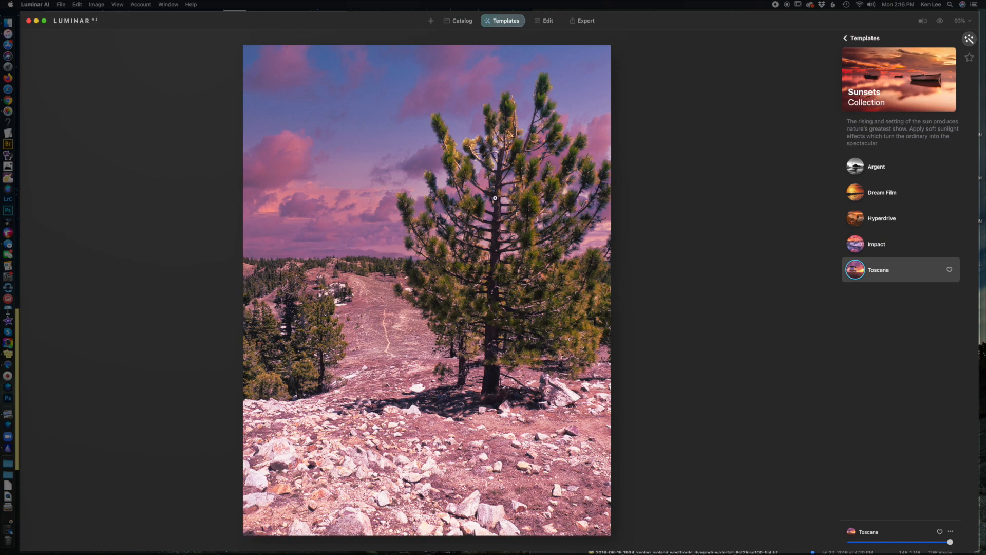
Step: Examine up close how the replaced Toscana sky blends around the pine tree's branches and needles
left_click(554, 136)
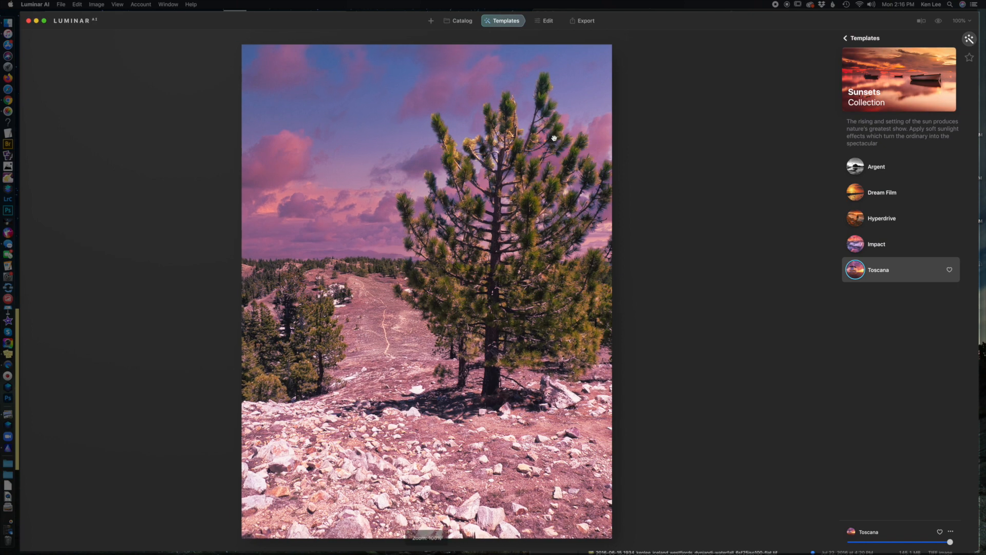
left_click(553, 135)
left_click(554, 135)
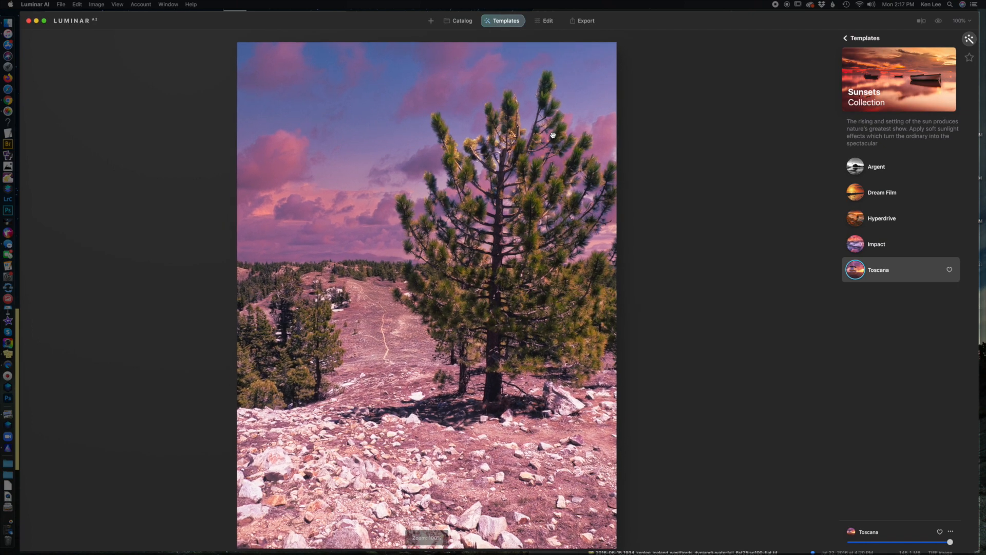
scroll(553, 136, "up", 5)
left_click_drag(490, 208, 570, 135)
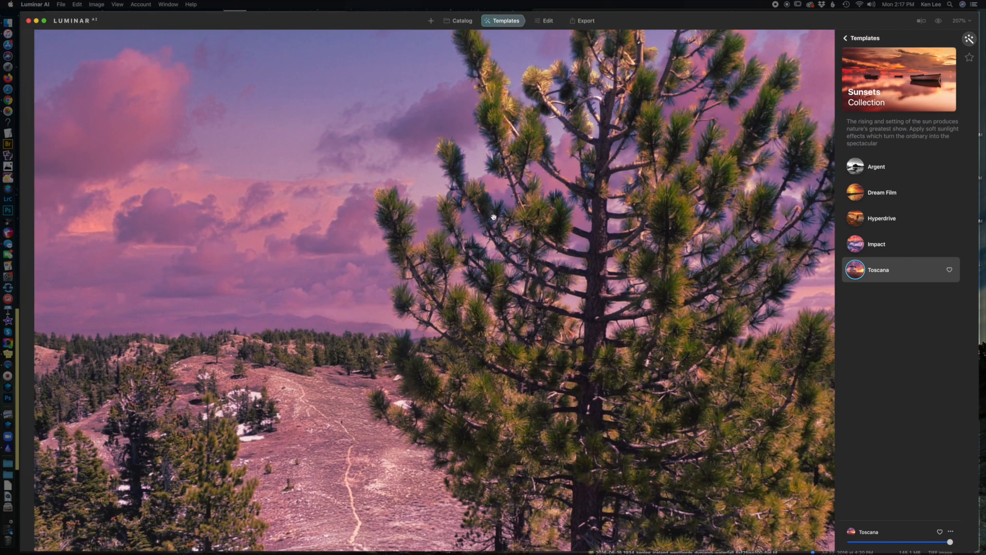
scroll(549, 167, "up", 4)
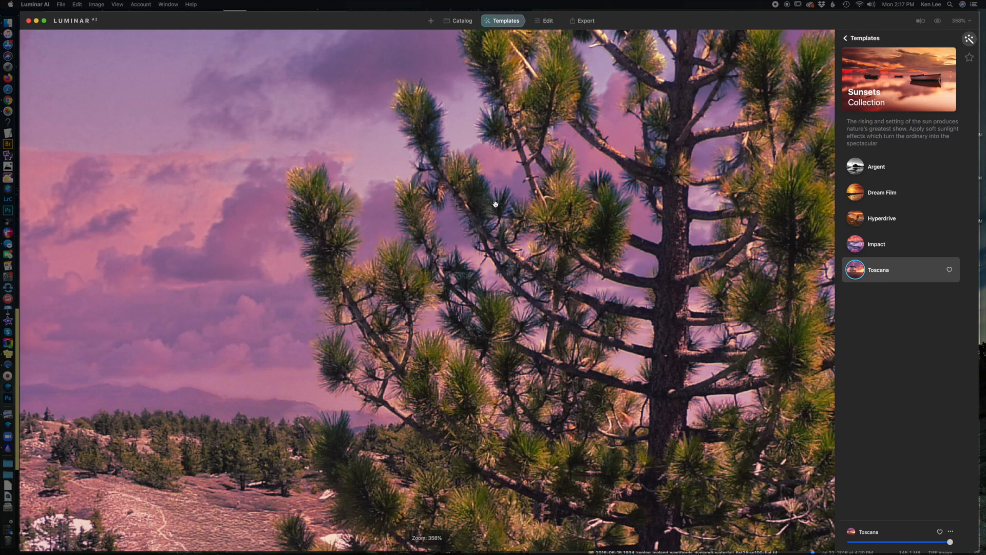
scroll(495, 204, "up", 3)
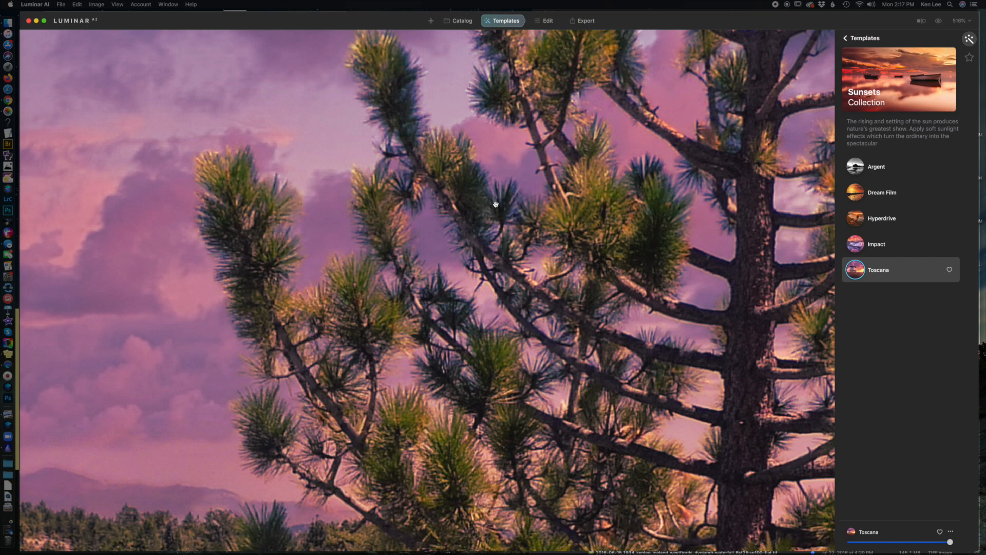
scroll(495, 205, "down", 3)
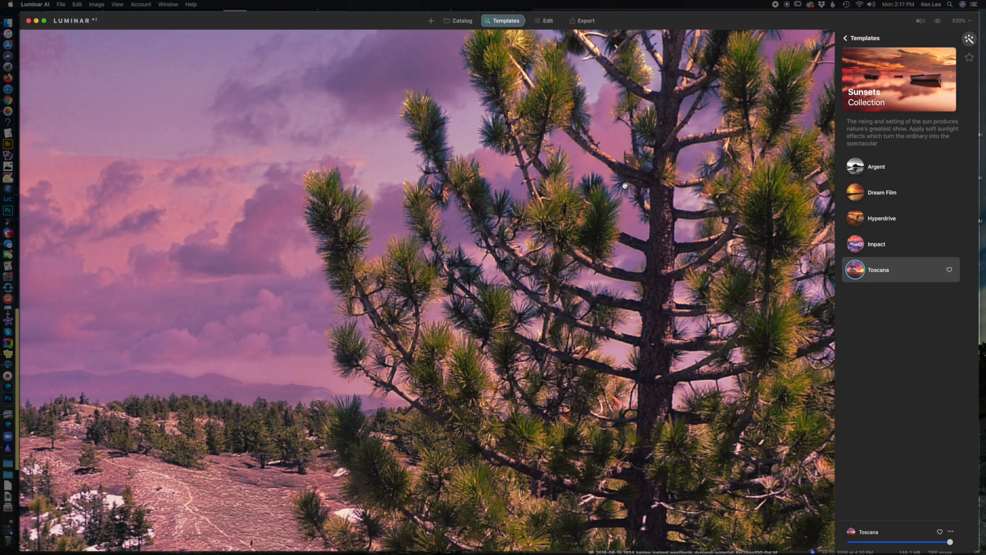
left_click_drag(625, 185, 514, 245)
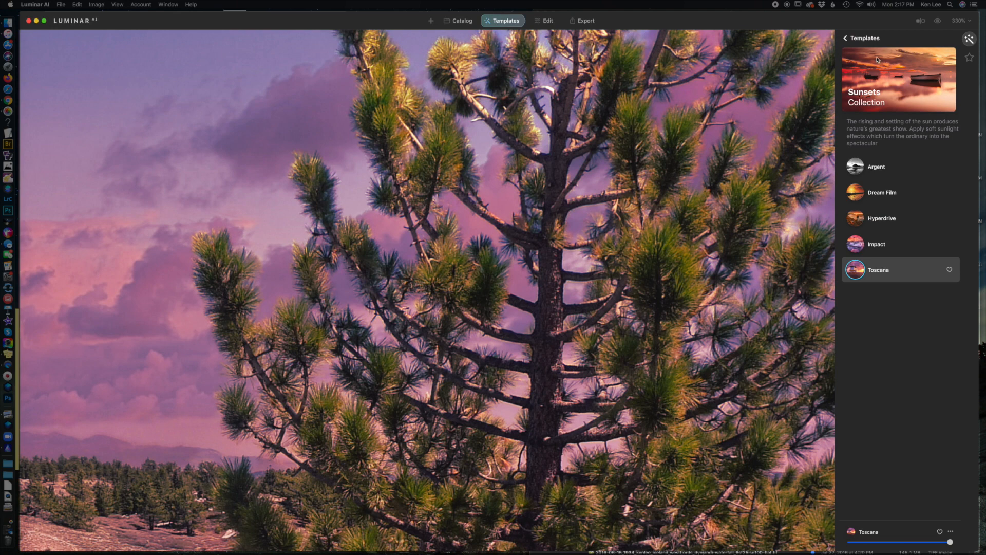
Step: Leave the Sunsets collection, browse the other template categories, and open the Analog collection under Influencer
left_click(849, 39)
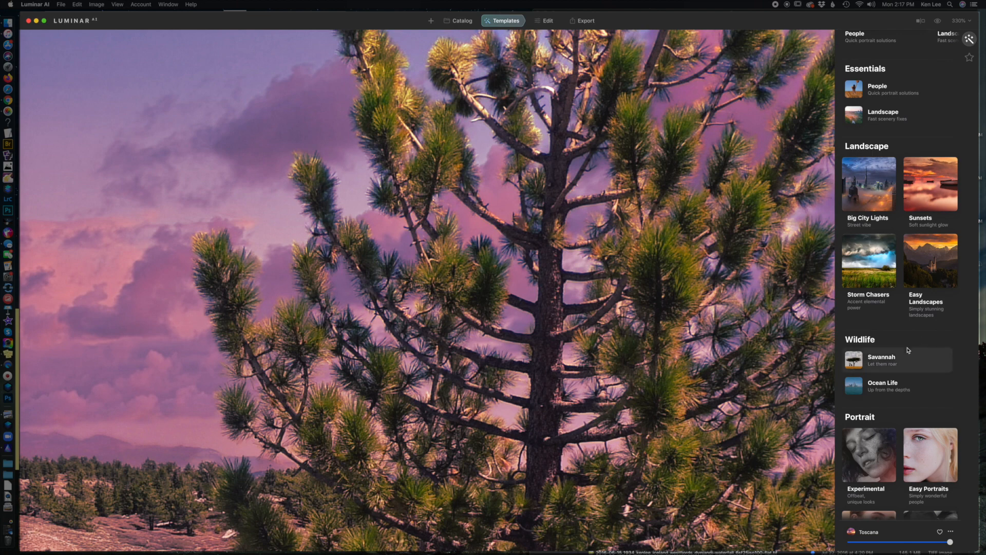
scroll(920, 400, "down", 3)
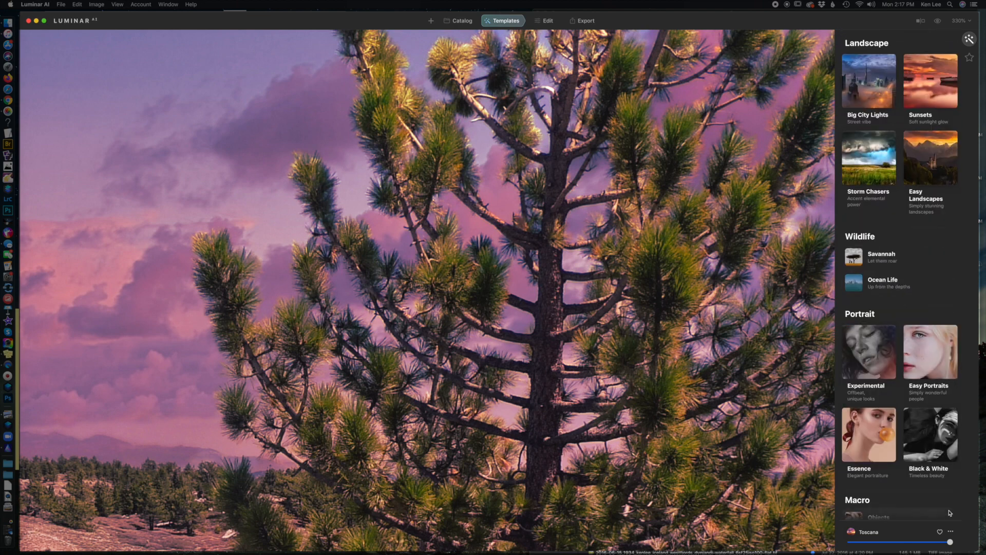
scroll(938, 472, "down", 2)
scroll(939, 481, "down", 4)
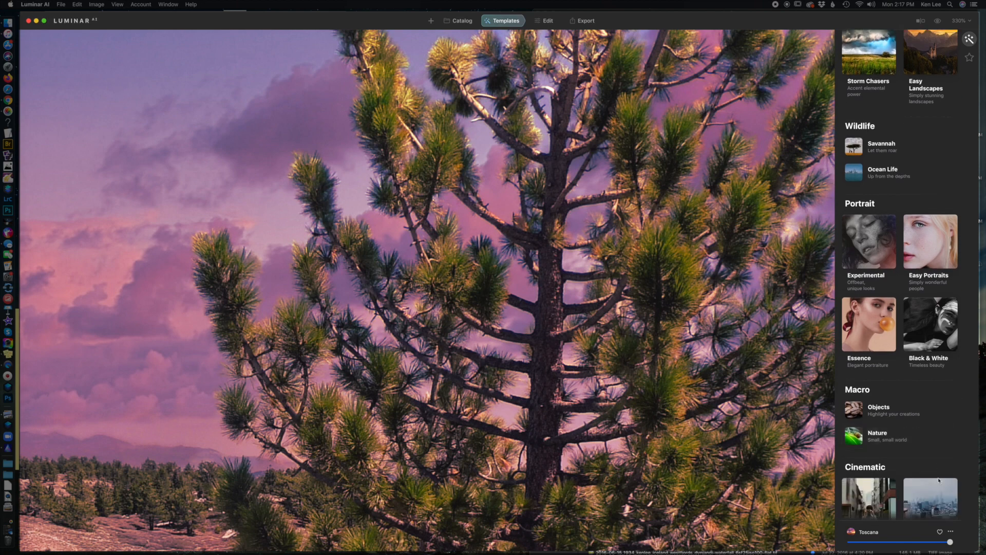
scroll(939, 480, "down", 3)
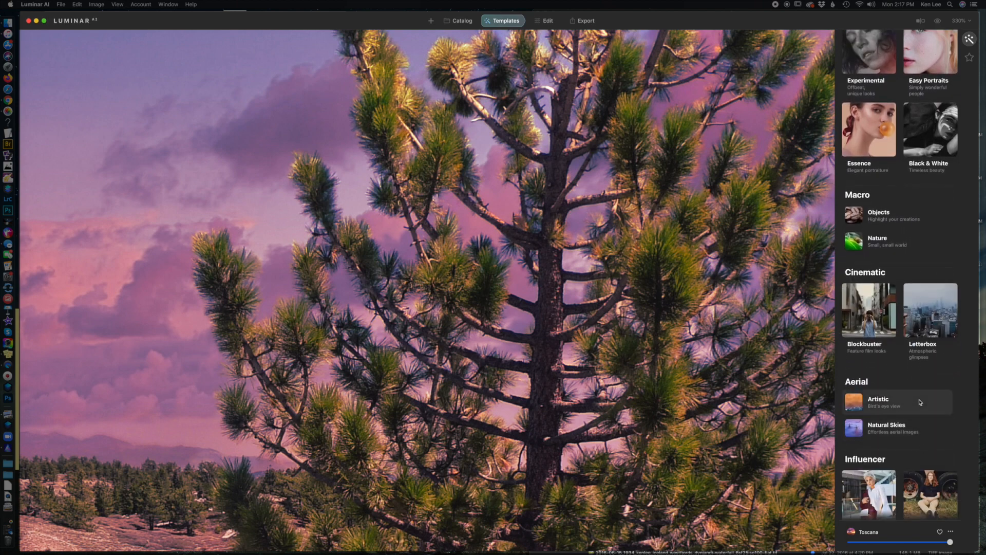
scroll(919, 402, "down", 3)
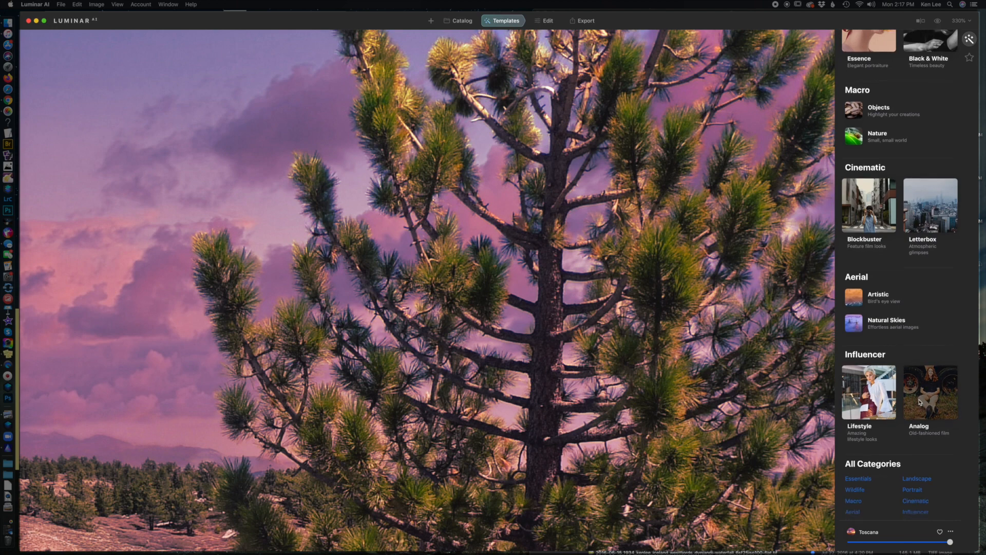
left_click(924, 430)
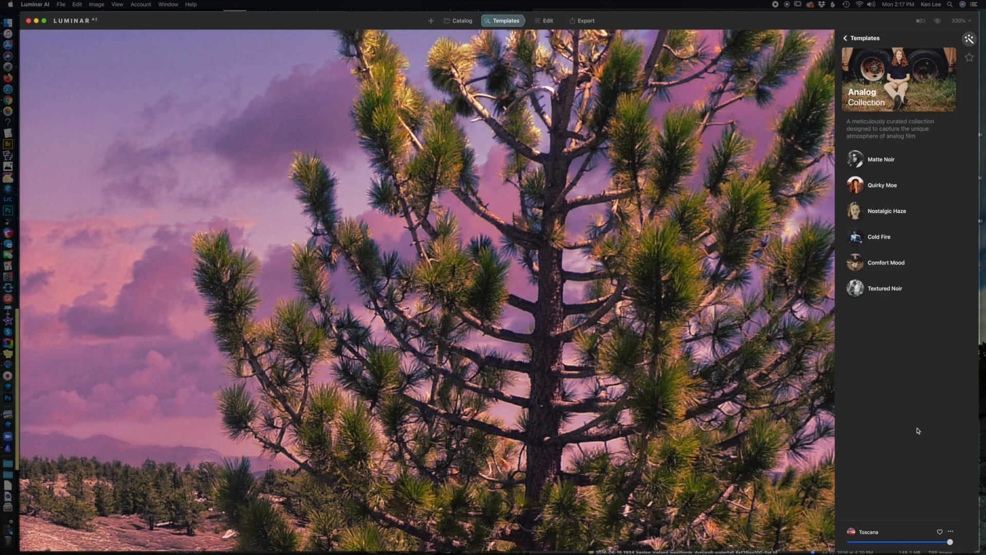
Step: Apply the Matte Noir template to the pine tree photo and try its strength, ending at full
left_click(885, 162)
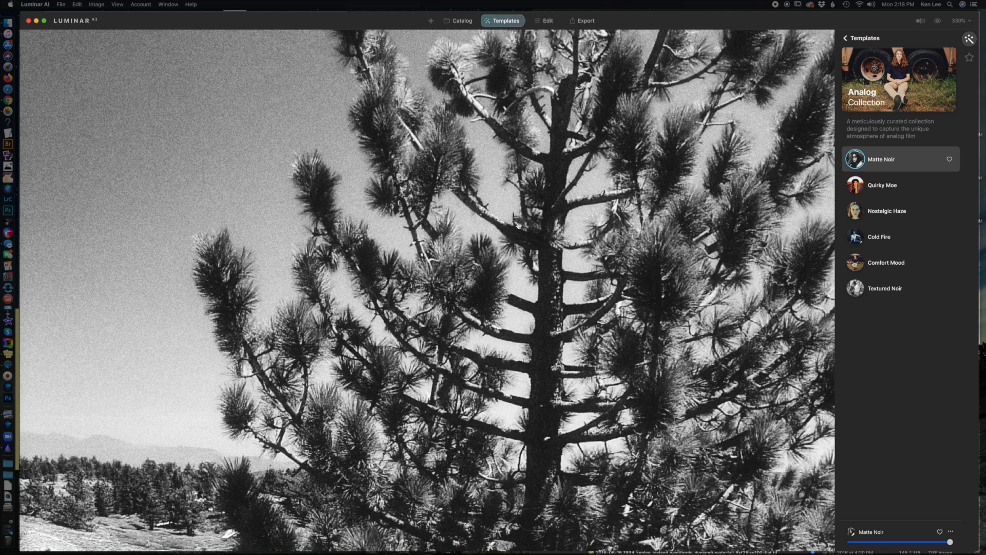
scroll(521, 248, "down", 10)
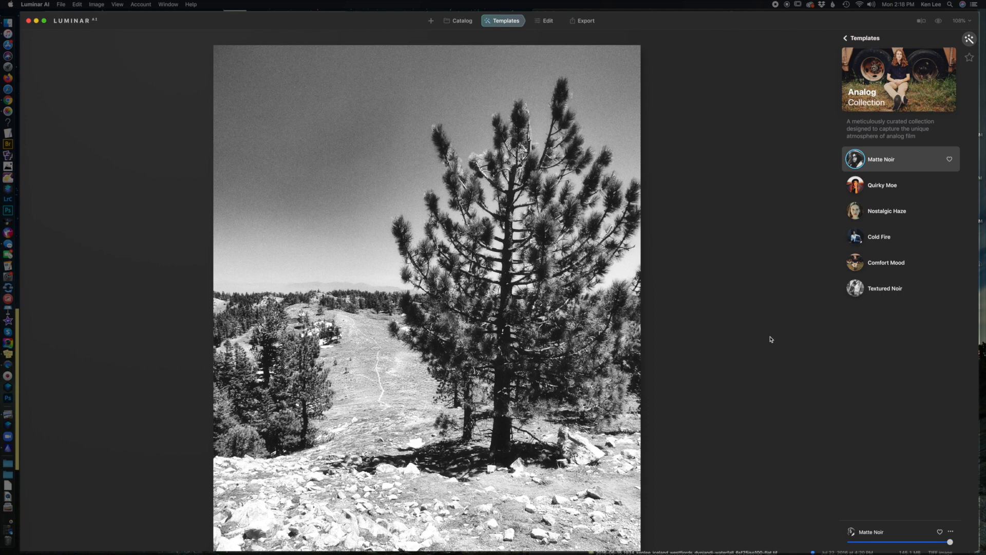
left_click_drag(950, 543, 984, 538)
Step: Apply the Quirky Moe template and try reduced strengths down to about 15 percent, ending at full
left_click(881, 191)
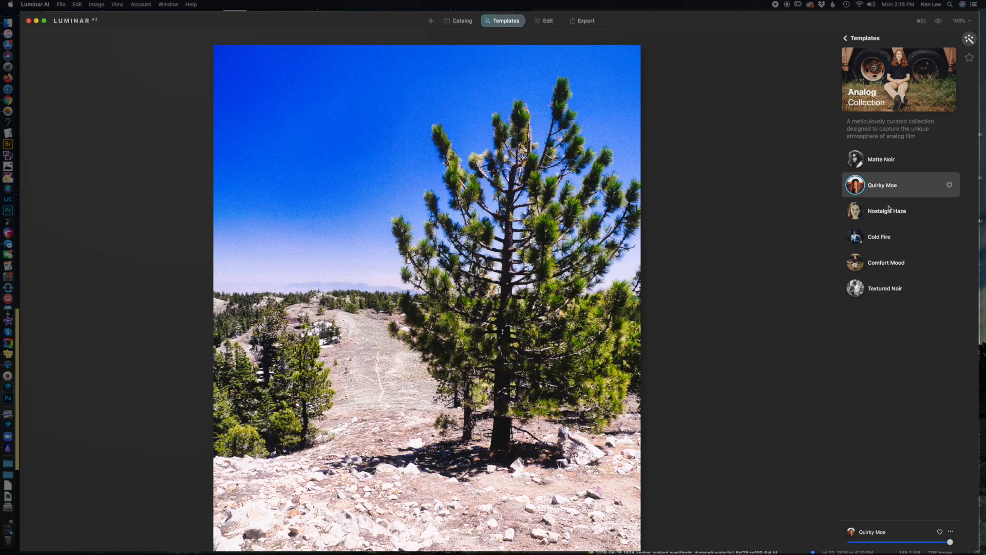
left_click_drag(952, 543, 895, 542)
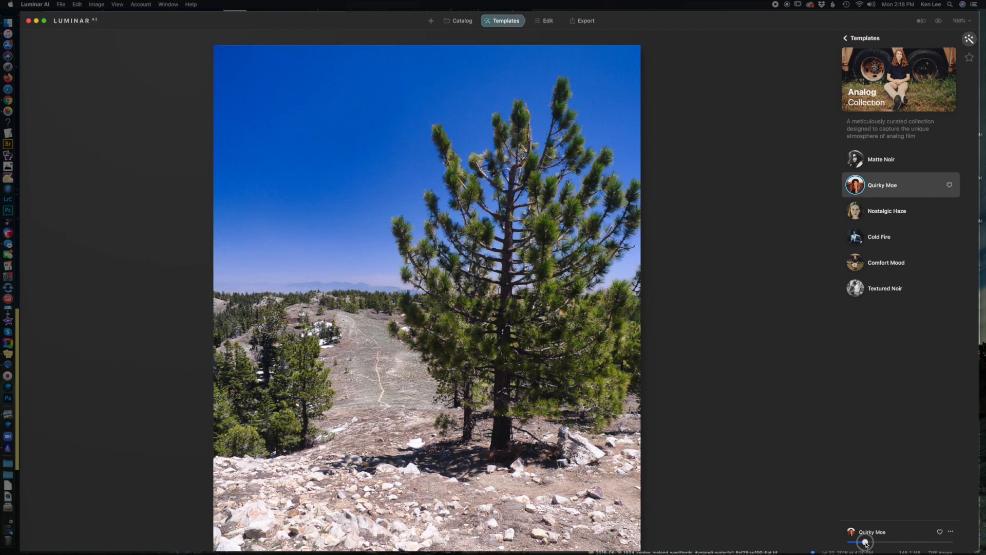
left_click(921, 535)
left_click_drag(922, 543, 868, 543)
left_click_drag(868, 543, 950, 542)
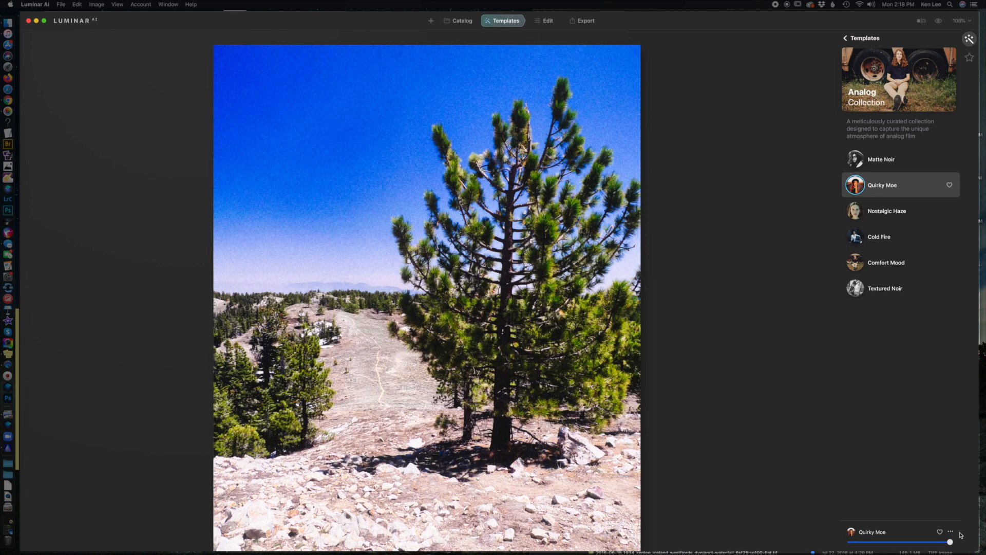
Step: Apply the Nostalgic Haze template and compare it at zero, roughly a quarter and full strength, ending at full
left_click(888, 214)
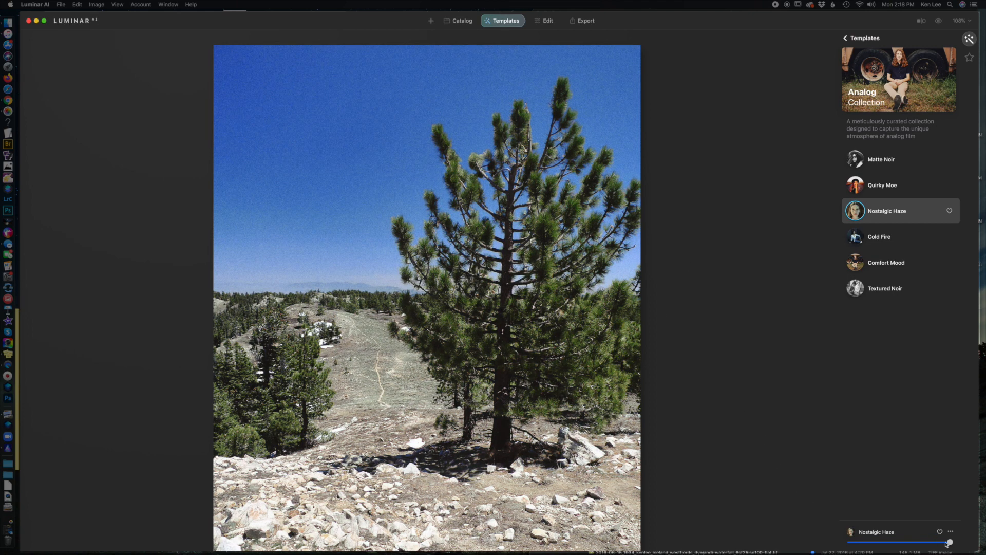
left_click_drag(950, 544, 805, 551)
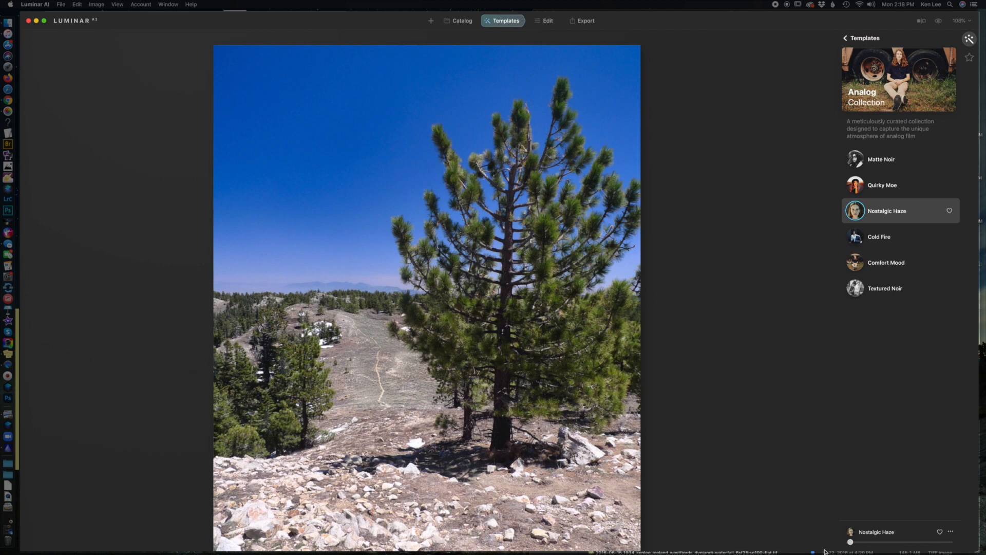
left_click_drag(855, 544, 961, 535)
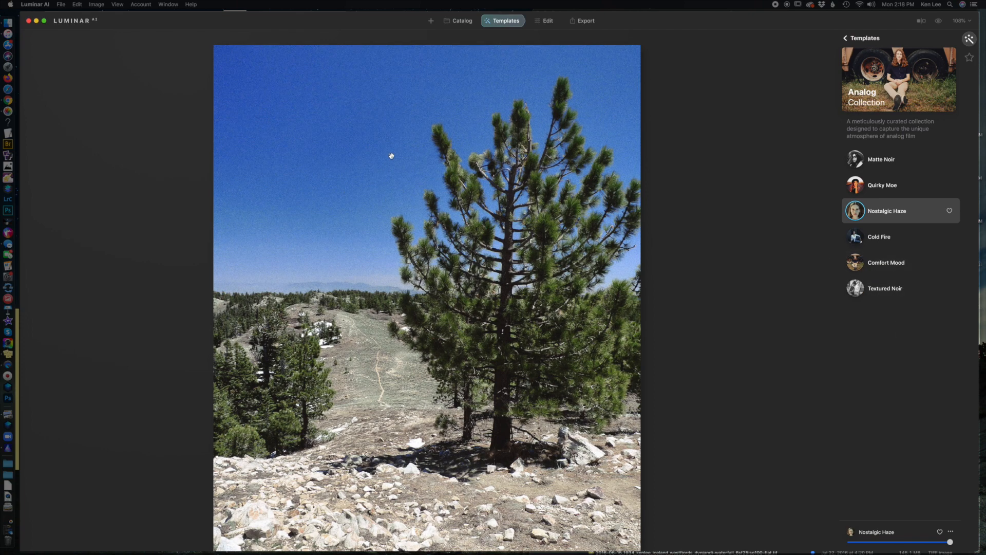
left_click_drag(951, 547, 874, 545)
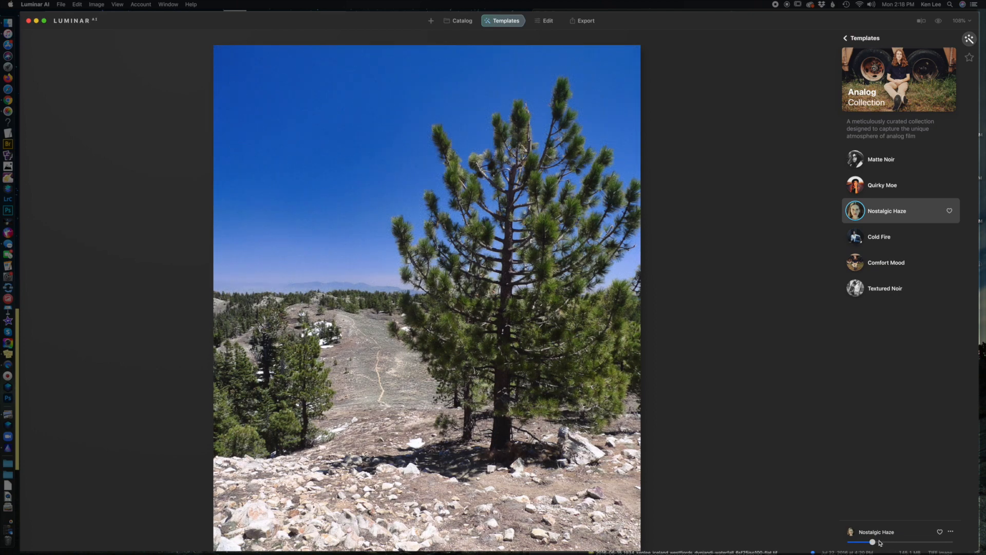
left_click_drag(875, 544, 884, 543)
left_click_drag(882, 543, 817, 545)
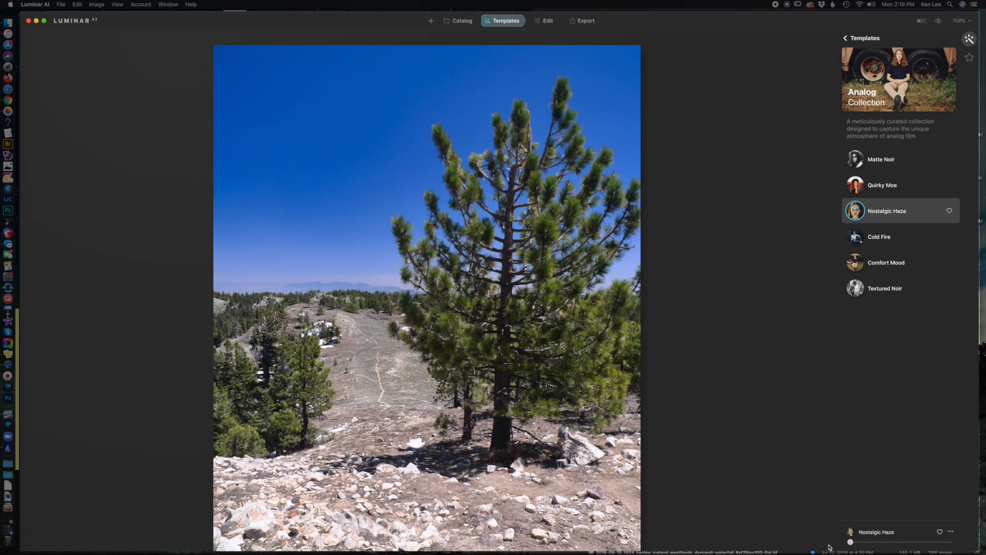
left_click_drag(853, 543, 951, 542)
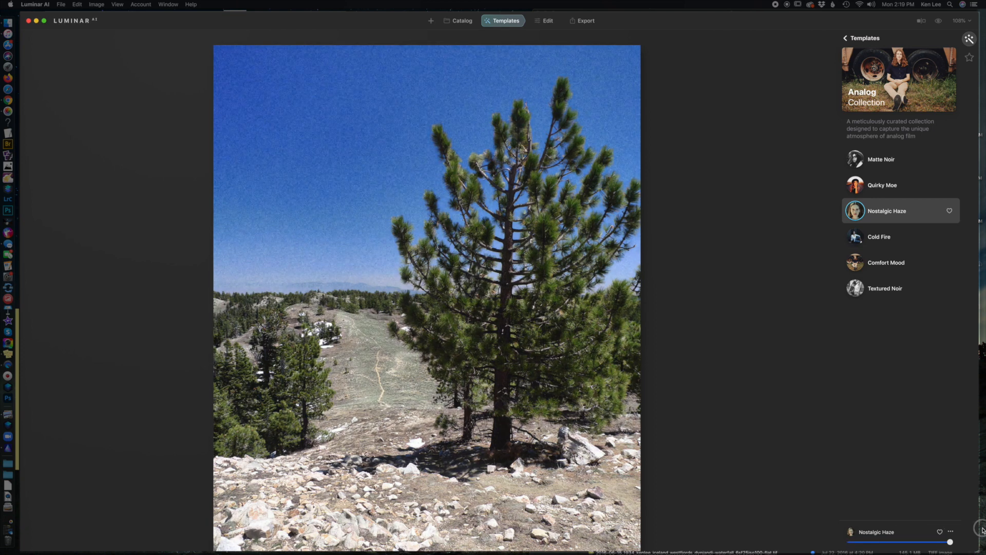
Step: Apply the Cold Fire template and try strengths between about 20 and 55 percent, ending at full
left_click(893, 241)
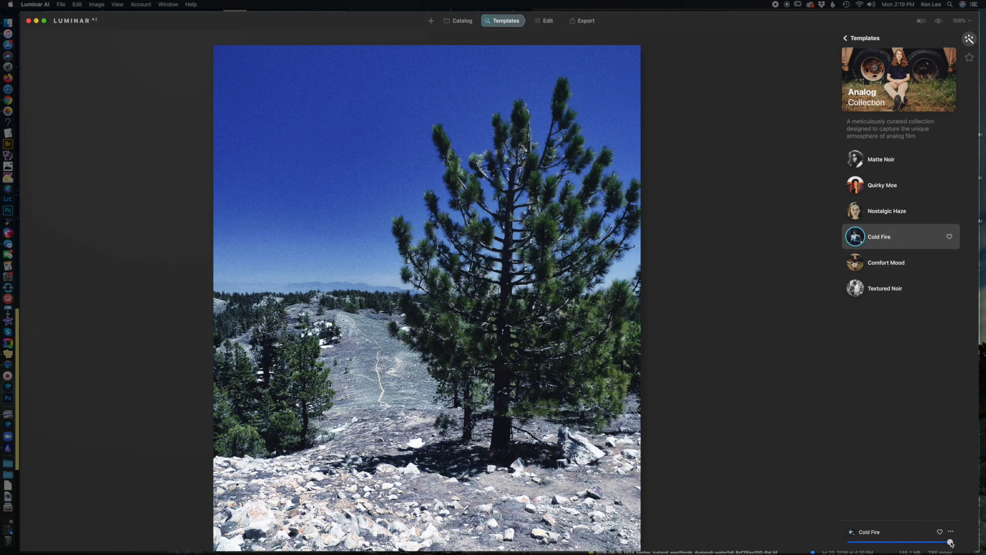
left_click_drag(952, 543, 891, 546)
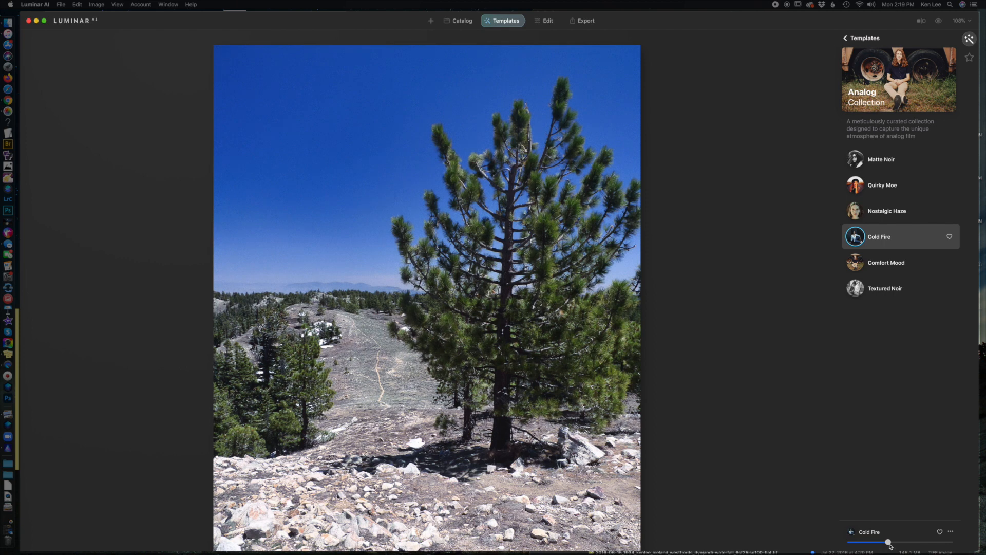
left_click_drag(890, 545, 880, 543)
left_click_drag(879, 545, 908, 542)
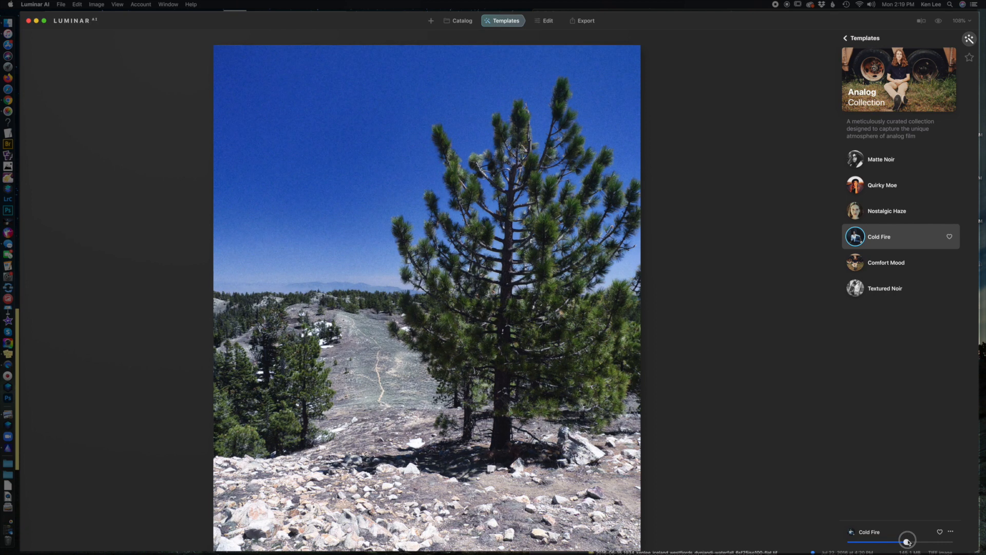
left_click_drag(907, 541, 873, 542)
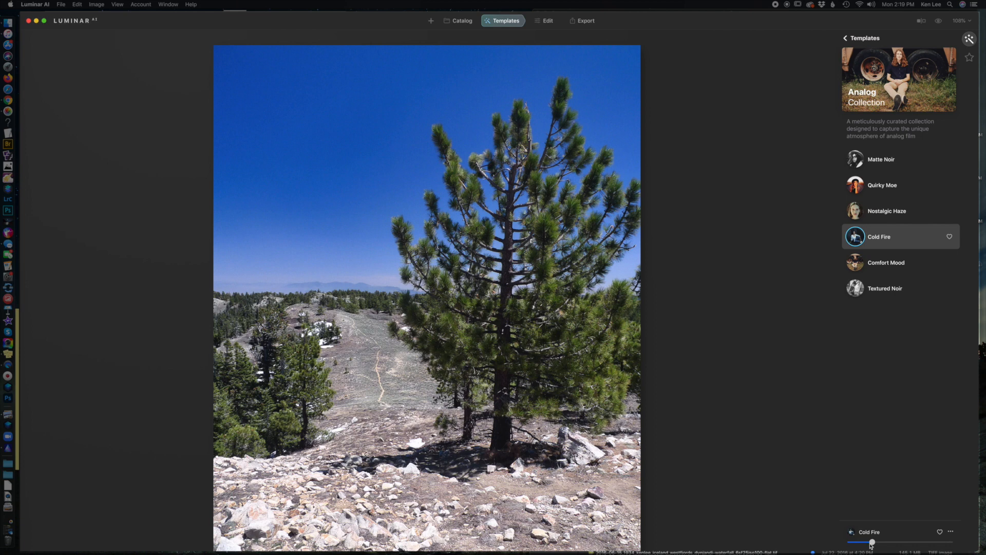
left_click_drag(872, 544, 951, 542)
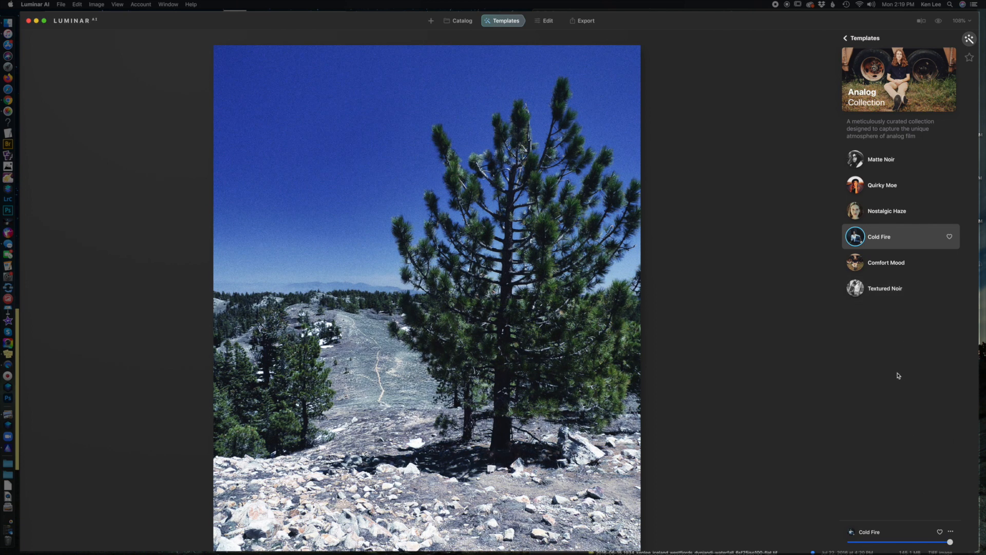
Step: Apply the Comfort Mood template, lower its strength to about 15 percent, and bring it back to full
left_click(887, 265)
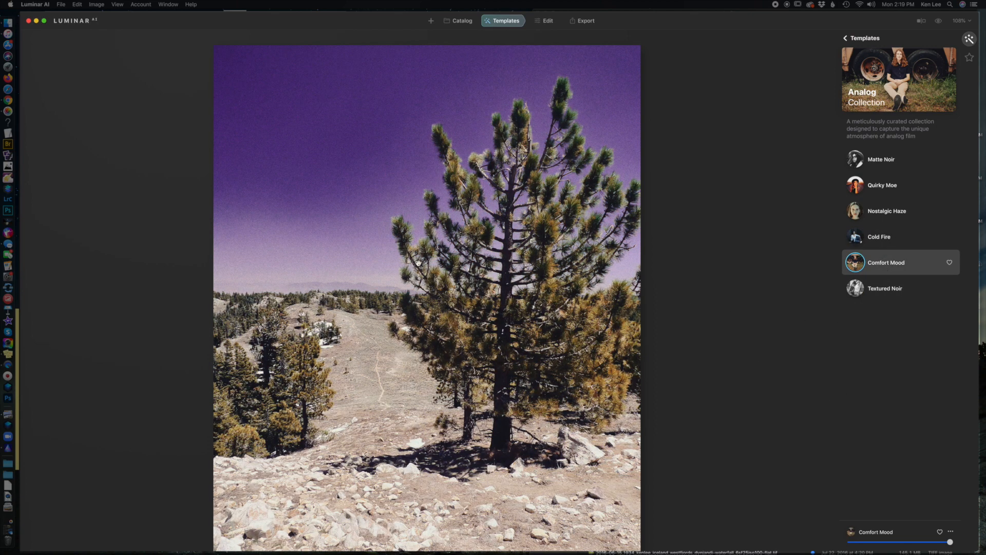
left_click_drag(951, 539, 864, 542)
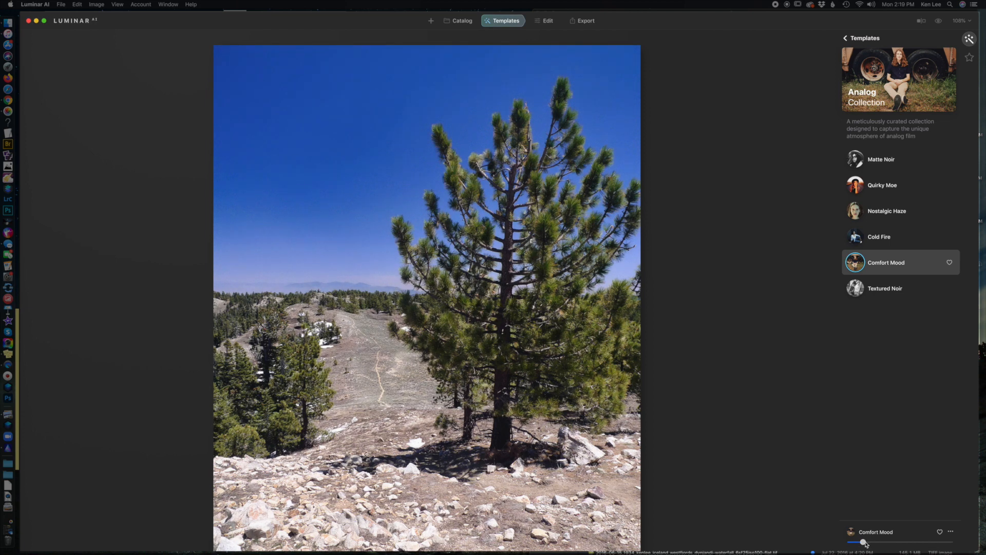
left_click_drag(865, 543, 971, 534)
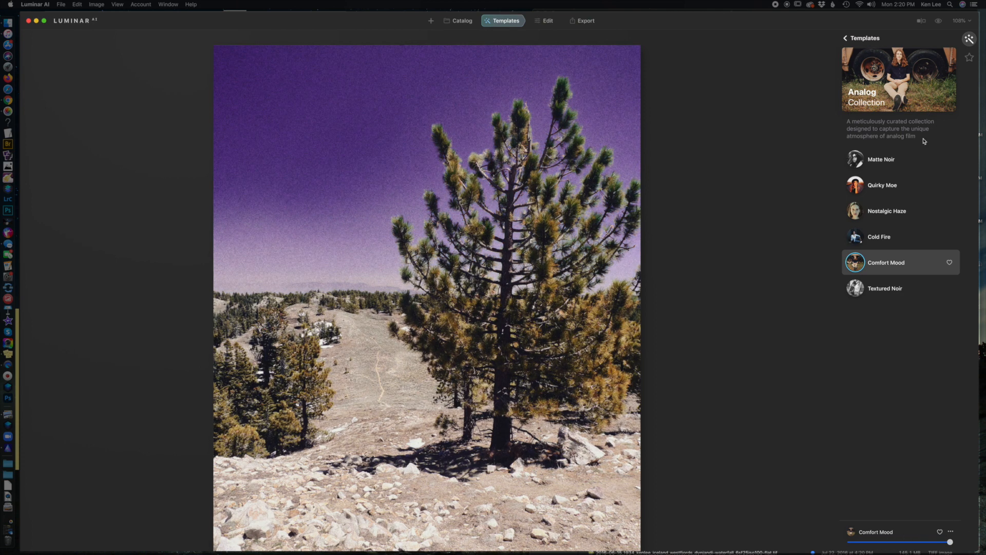
Step: Apply the Textured Noir template, try a lower strength, restore it to full, and return to the template collections
left_click(889, 288)
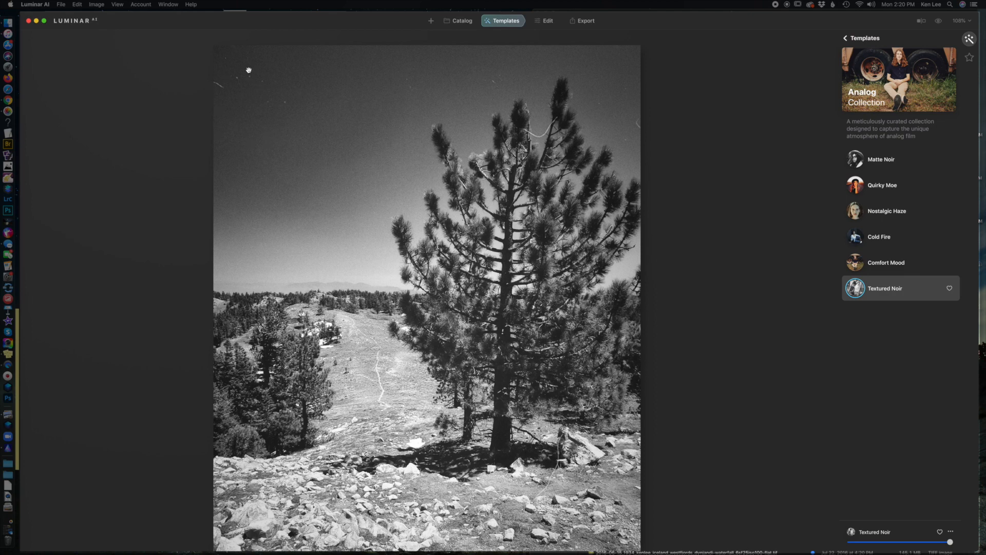
left_click_drag(950, 542, 863, 547)
double_click(872, 542)
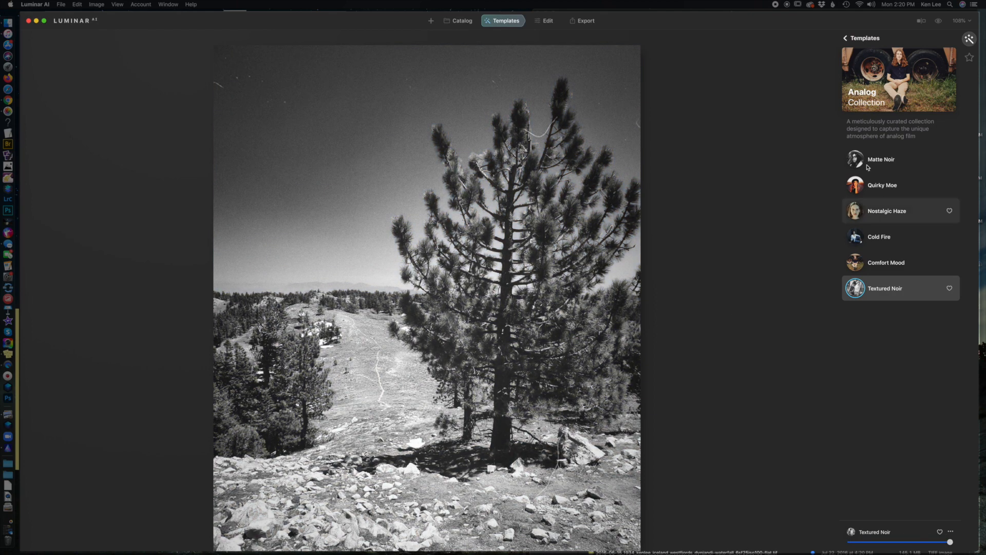
left_click(848, 38)
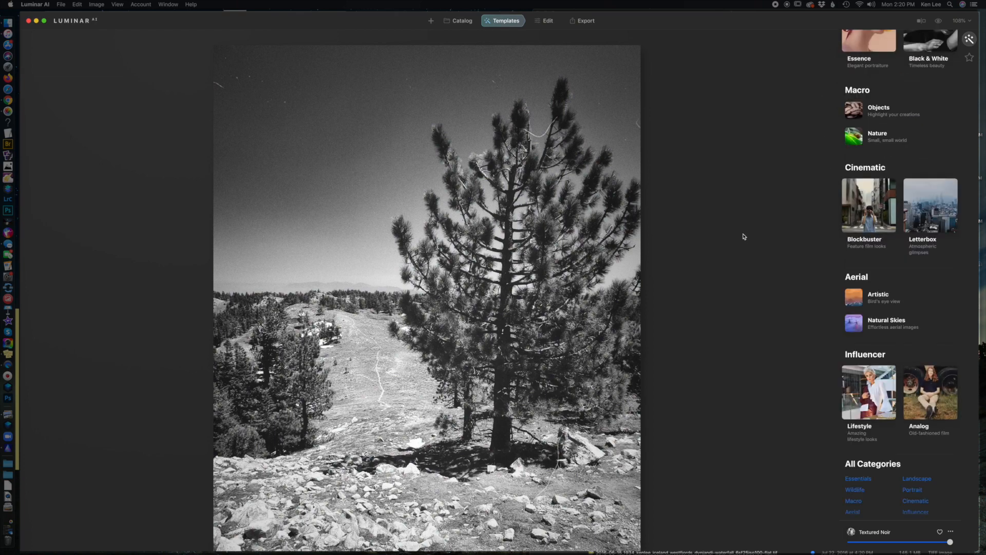